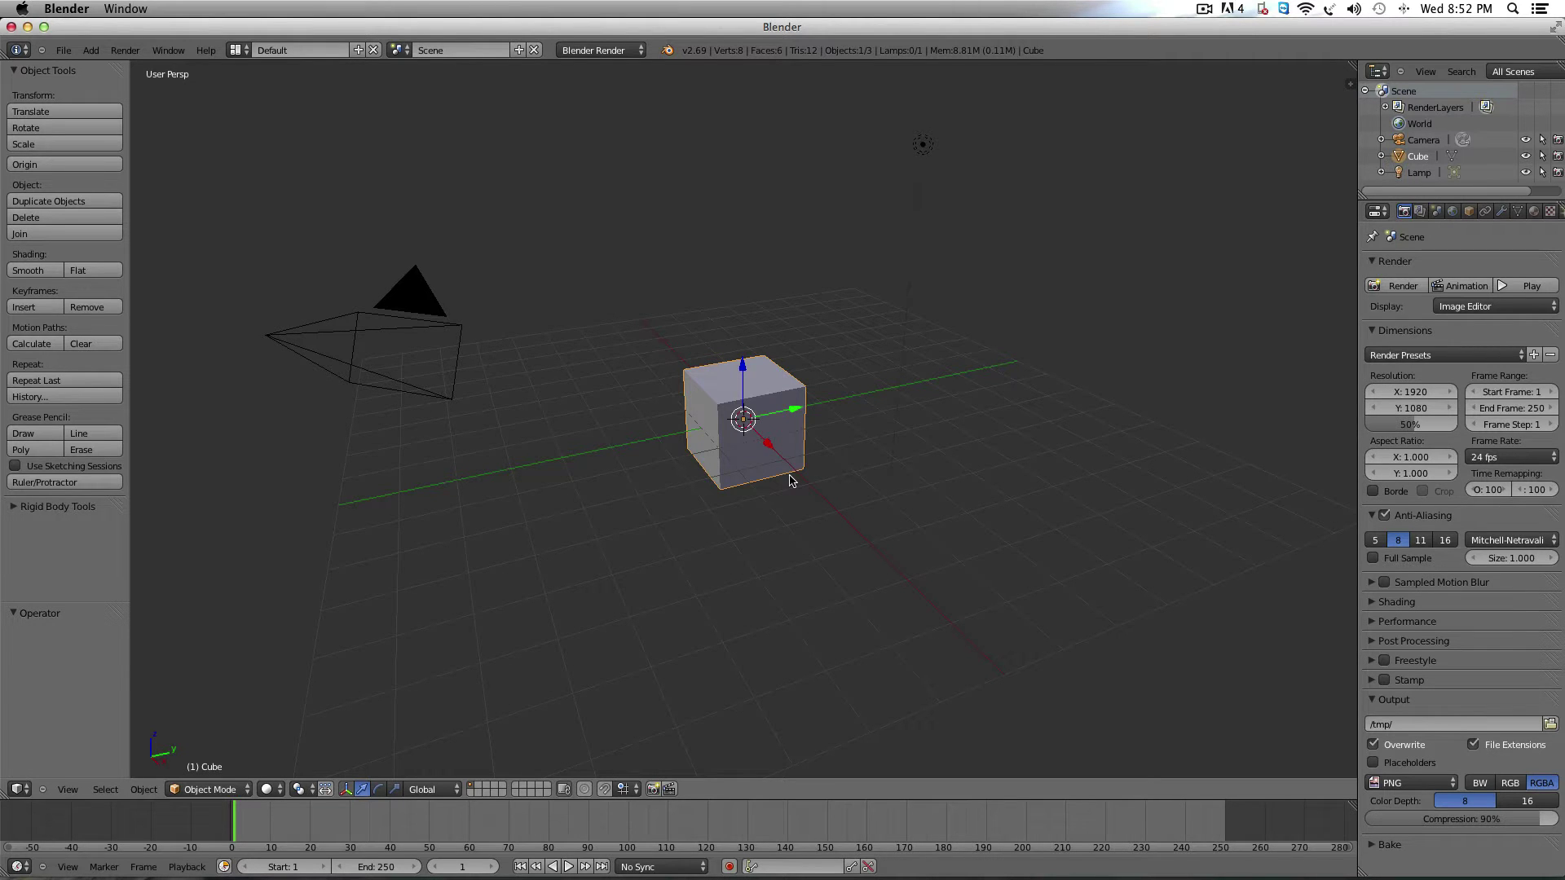
# Step: Delete the default cube from the scene
pyautogui.moveTo(762, 465); pyautogui.dragTo(823, 393, button='middle')
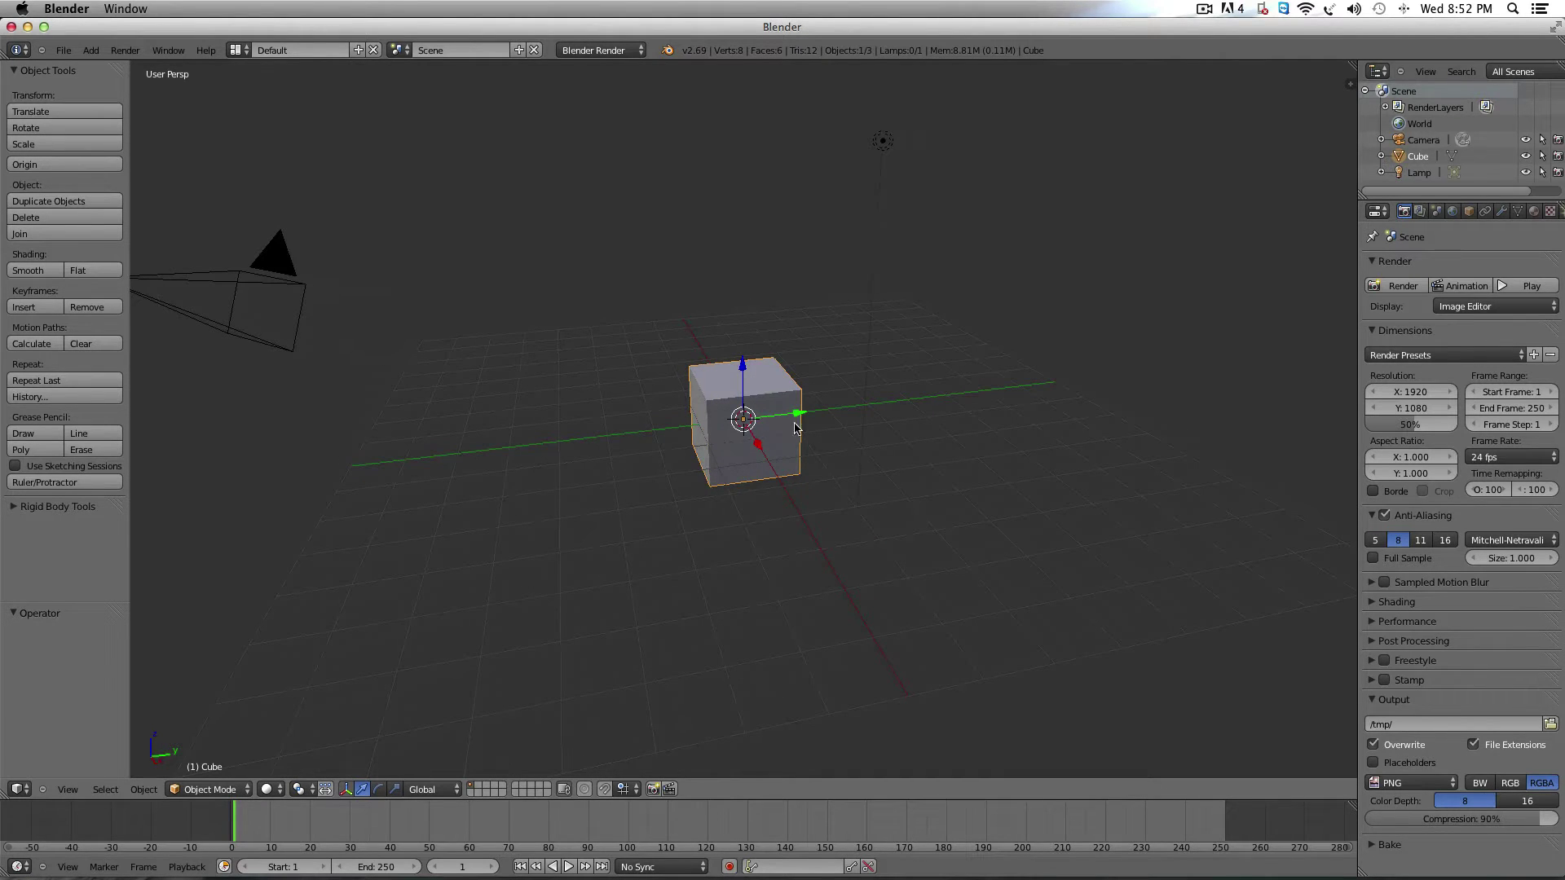
pyautogui.press('x')
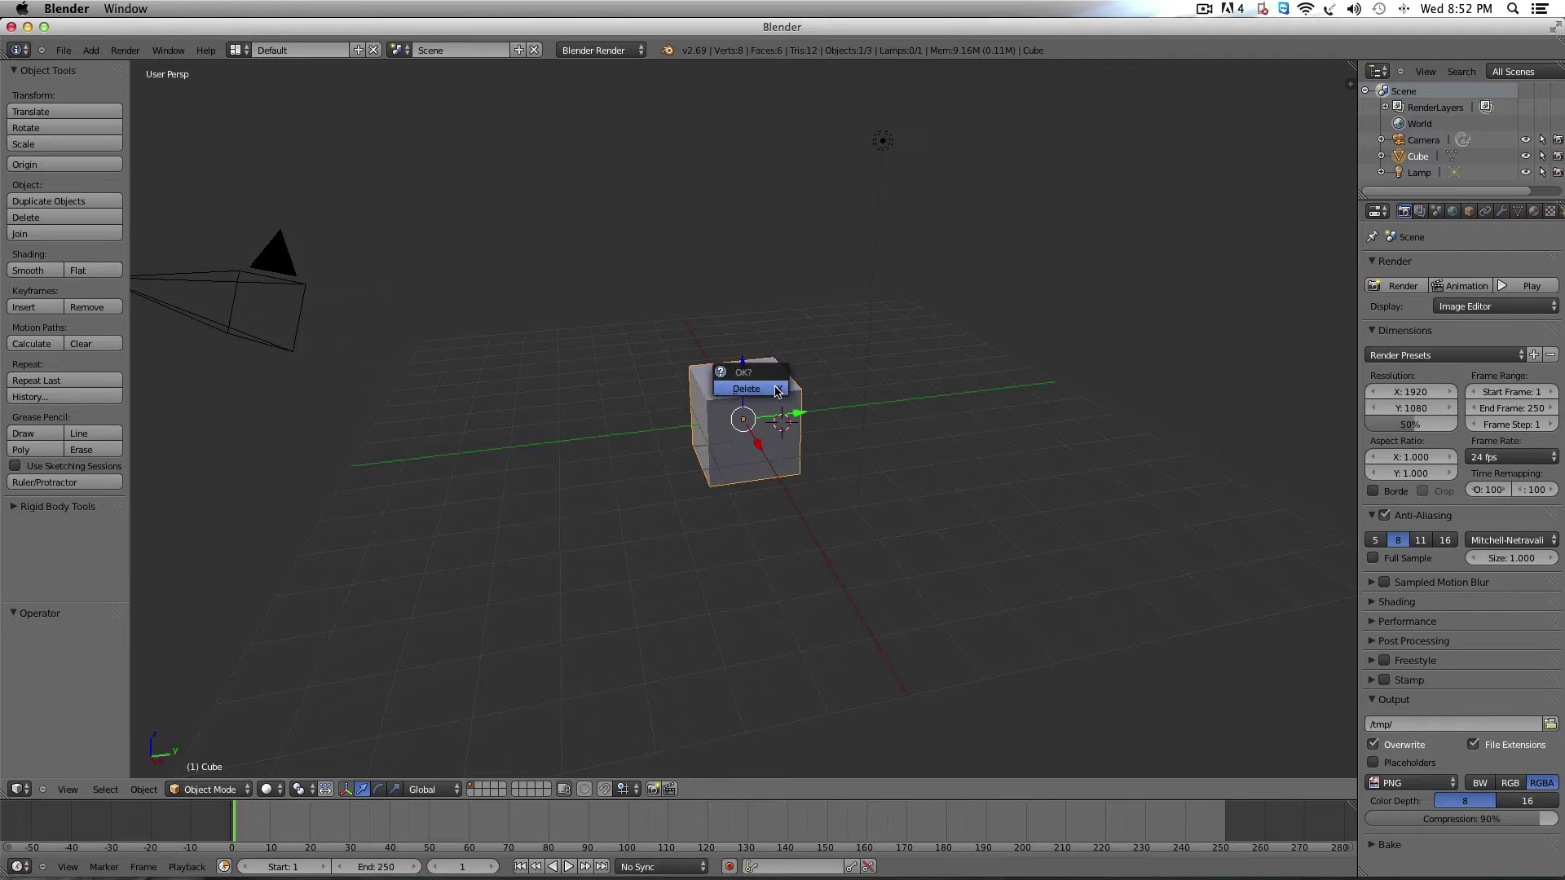
pyautogui.click(777, 389)
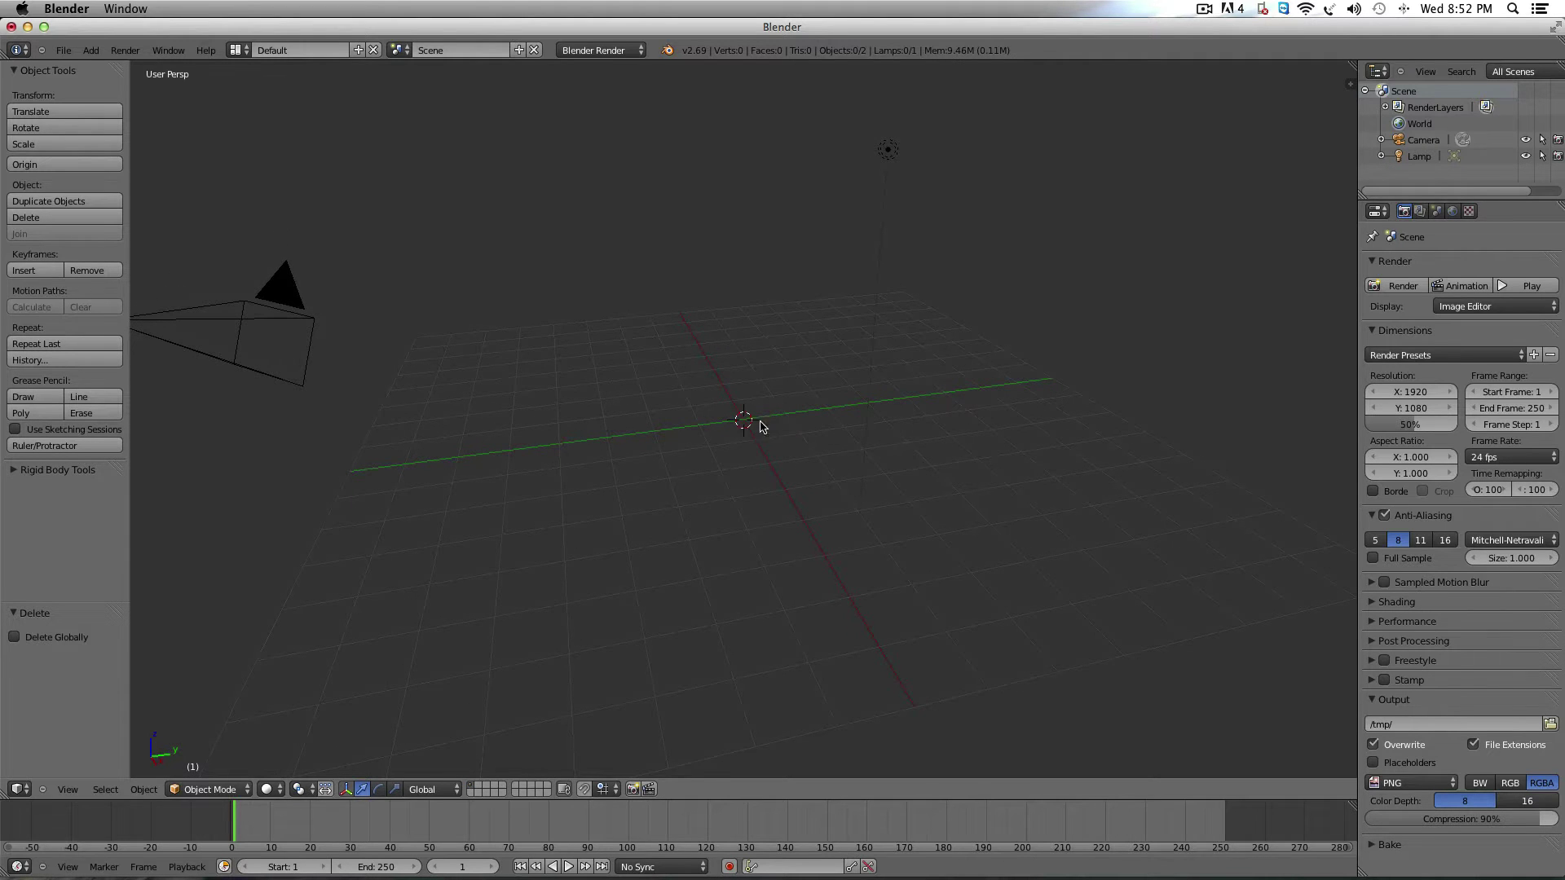
# Step: Add a cone mesh at the scene's centre and set its vertices to 12
pyautogui.moveTo(760, 426); pyautogui.dragTo(786, 386, button='middle')
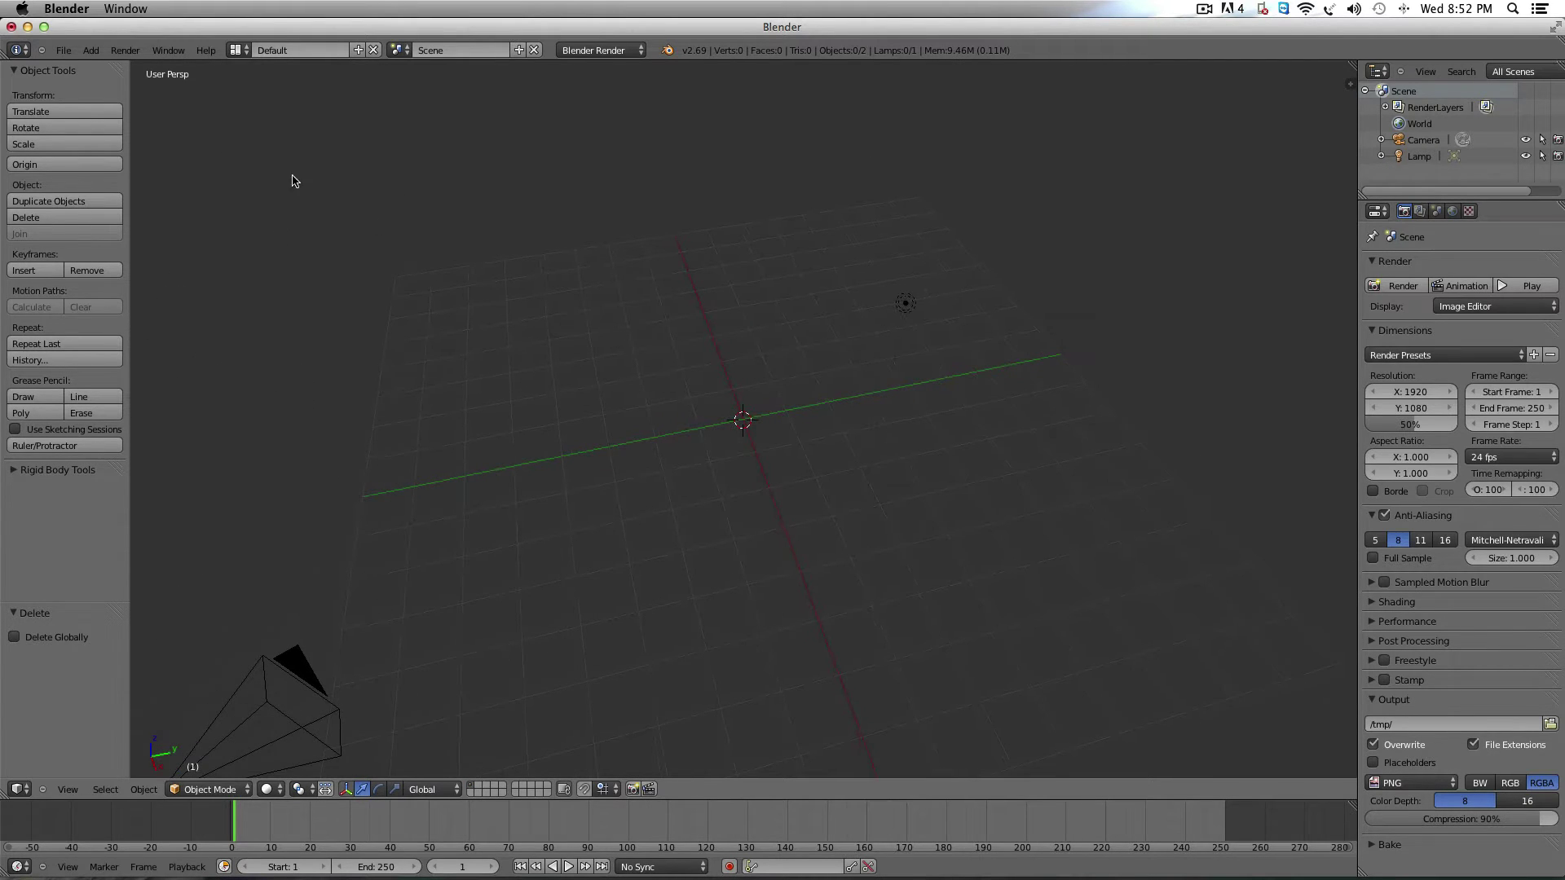
pyautogui.hotkey('shift', 'a')
pyautogui.moveTo(470, 258)
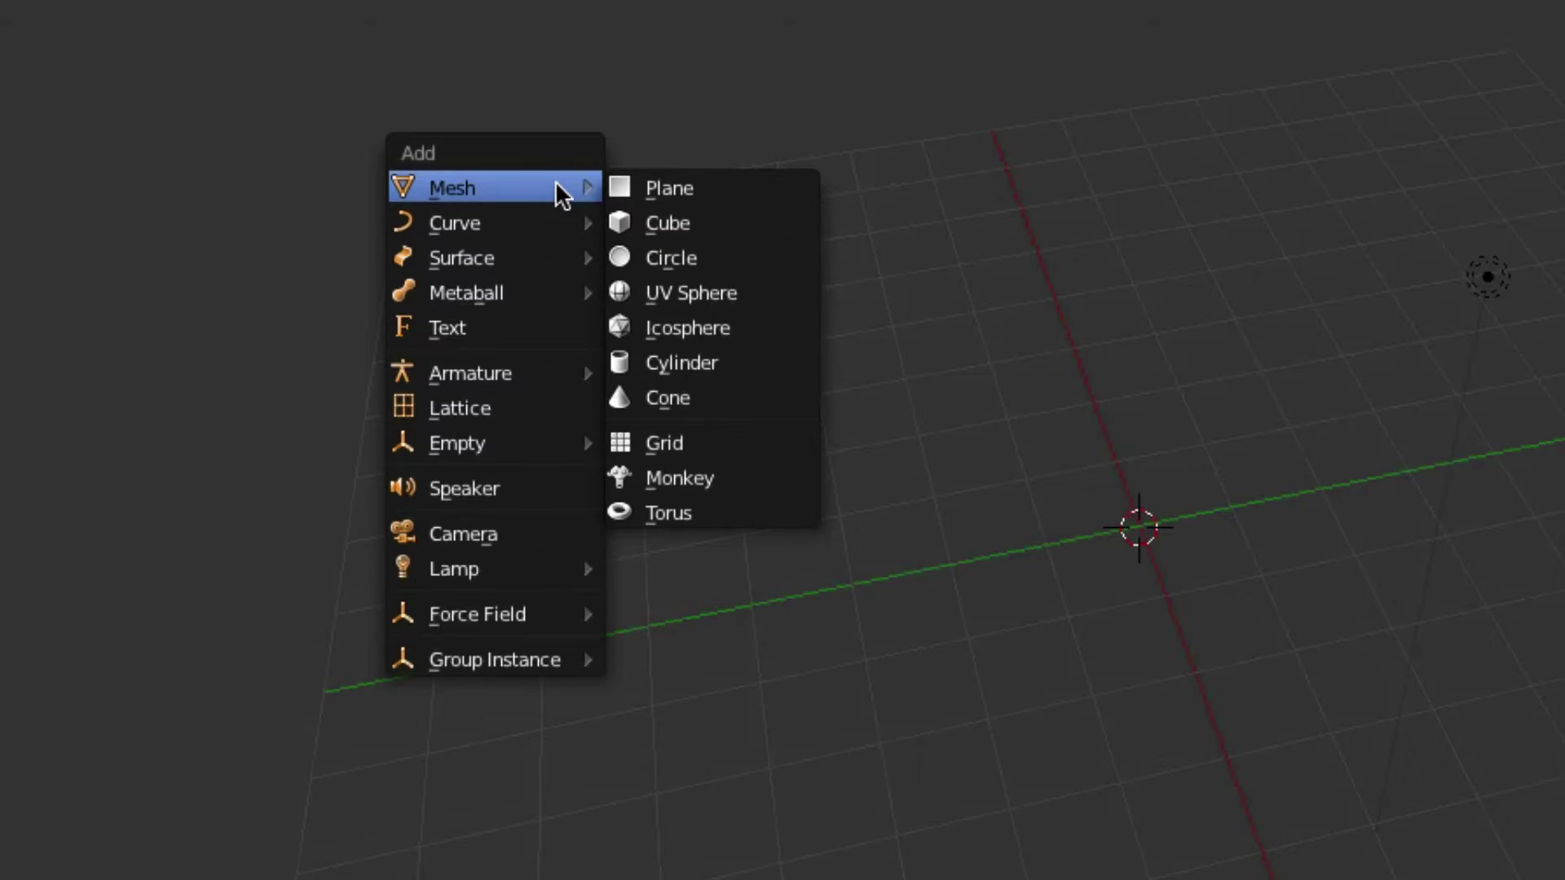
pyautogui.click(686, 400)
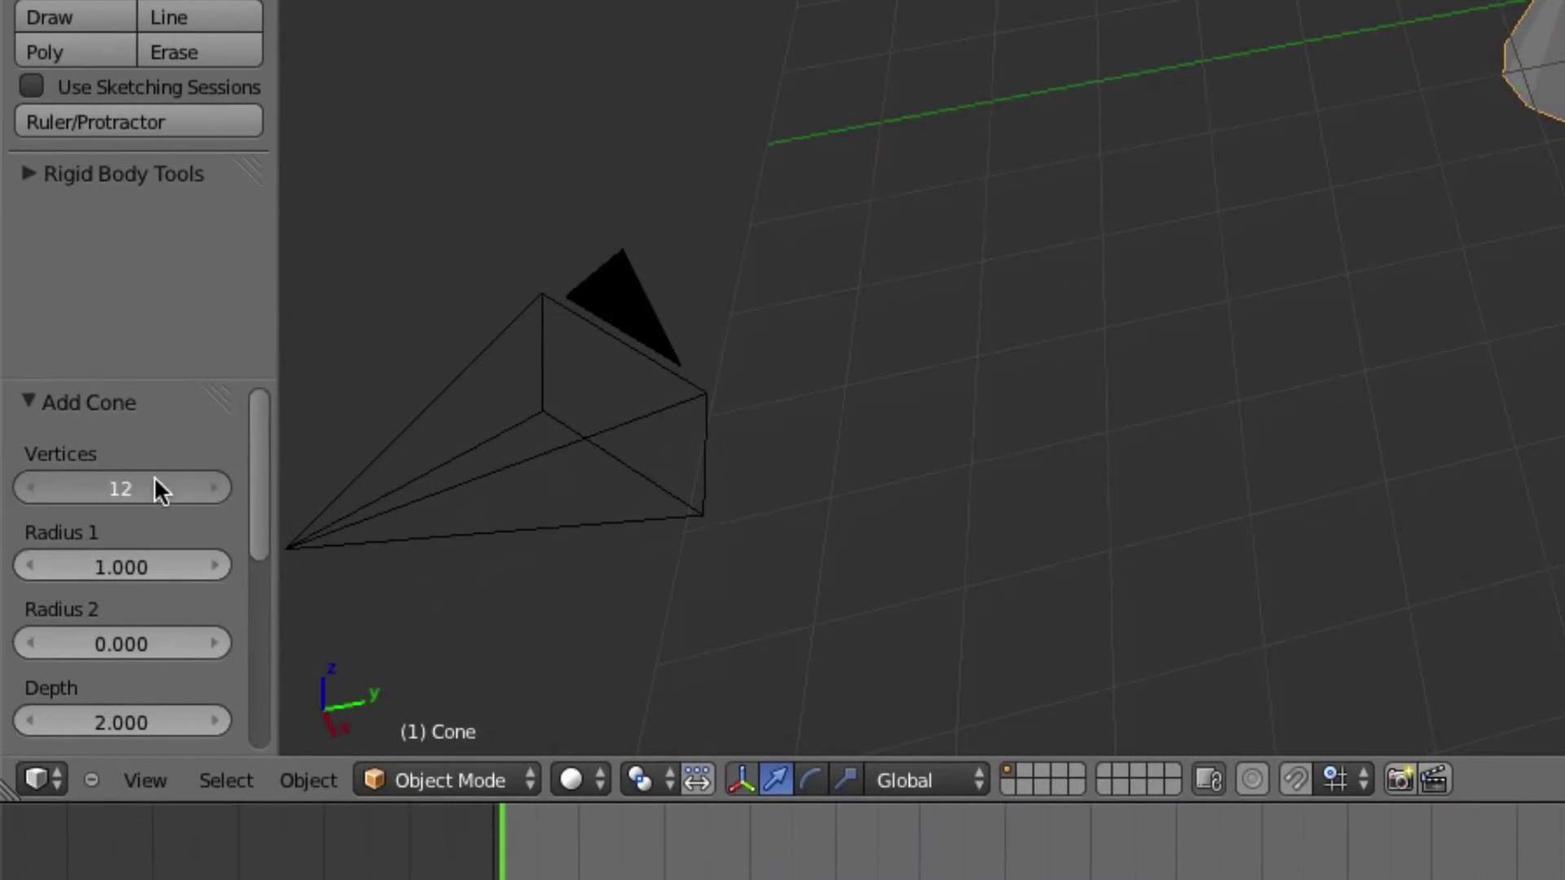
pyautogui.click(155, 481)
pyautogui.write('12')
pyautogui.press('Return')
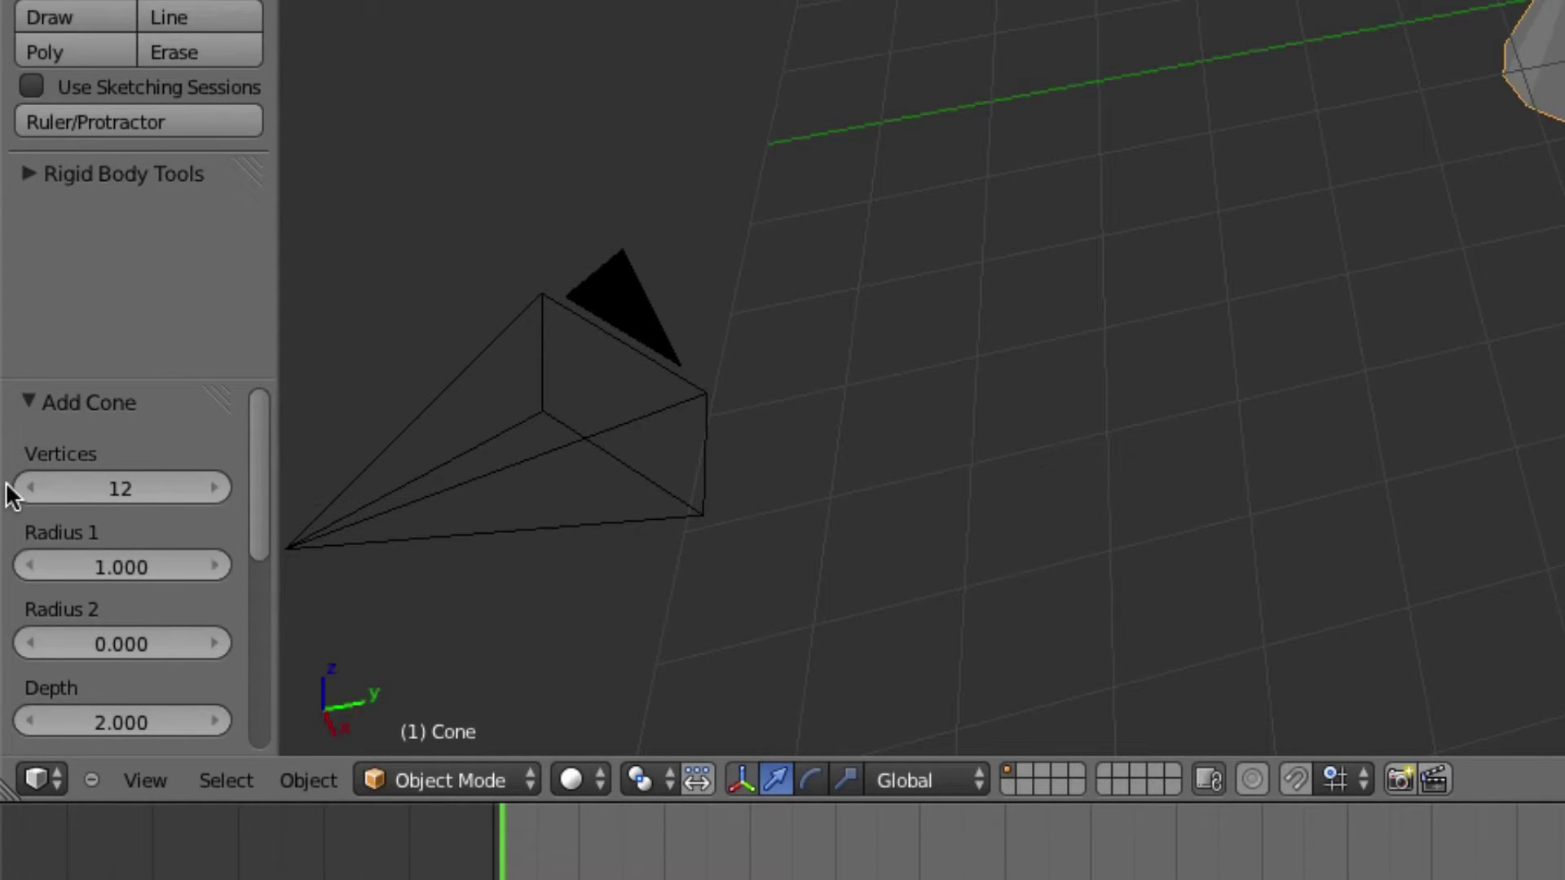
# Step: Scale the cone down and raise it along the Z axis, well above the grid floor
pyautogui.moveTo(1494, 489); pyautogui.dragTo(1483, 448, button='middle')
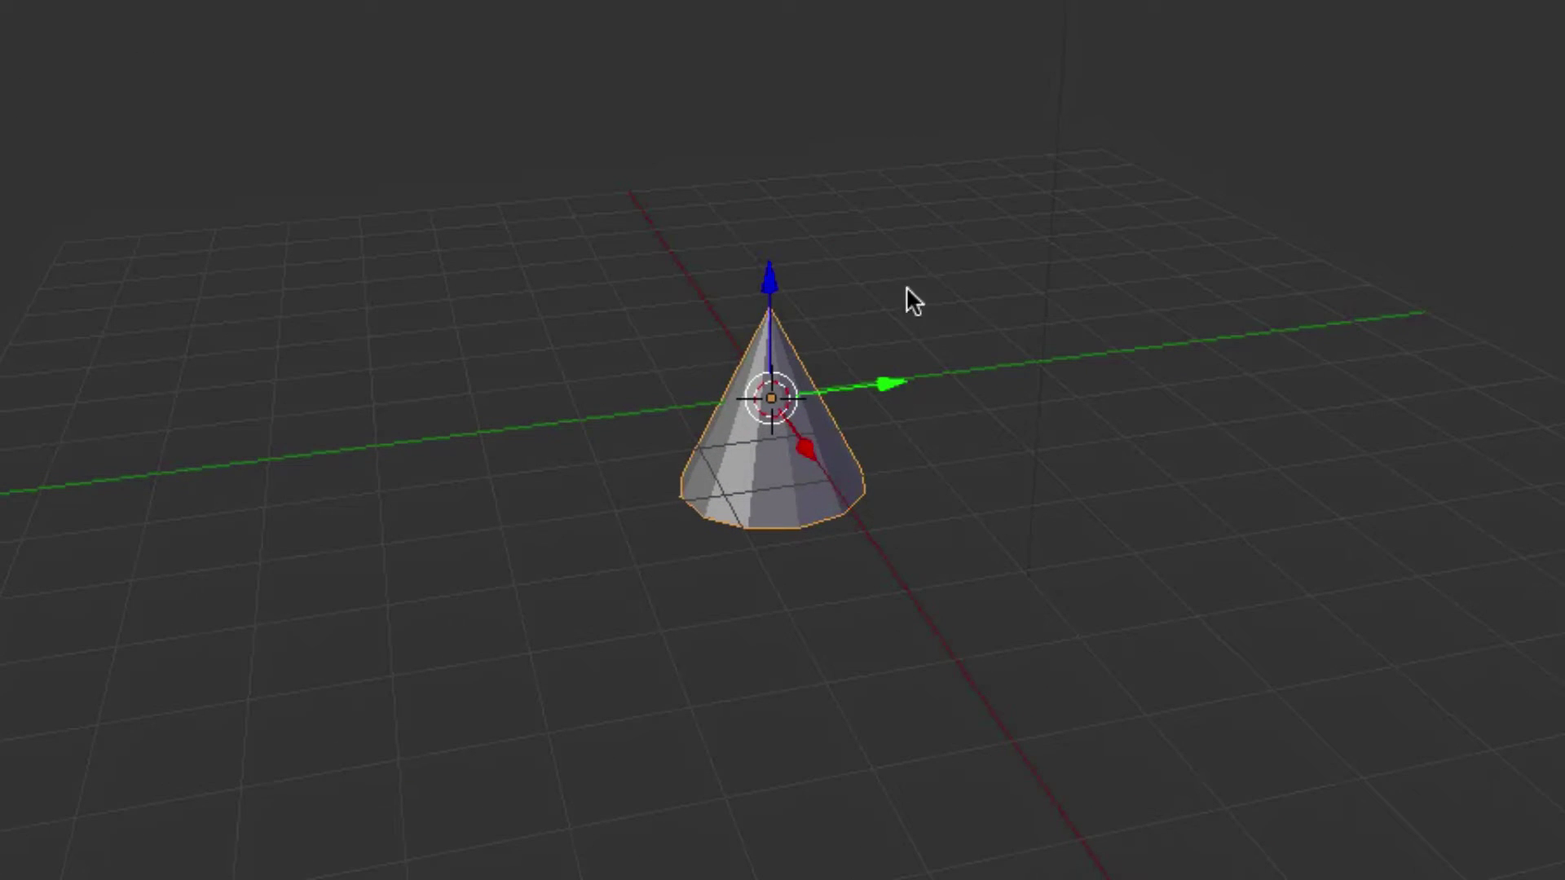
pyautogui.press('s')
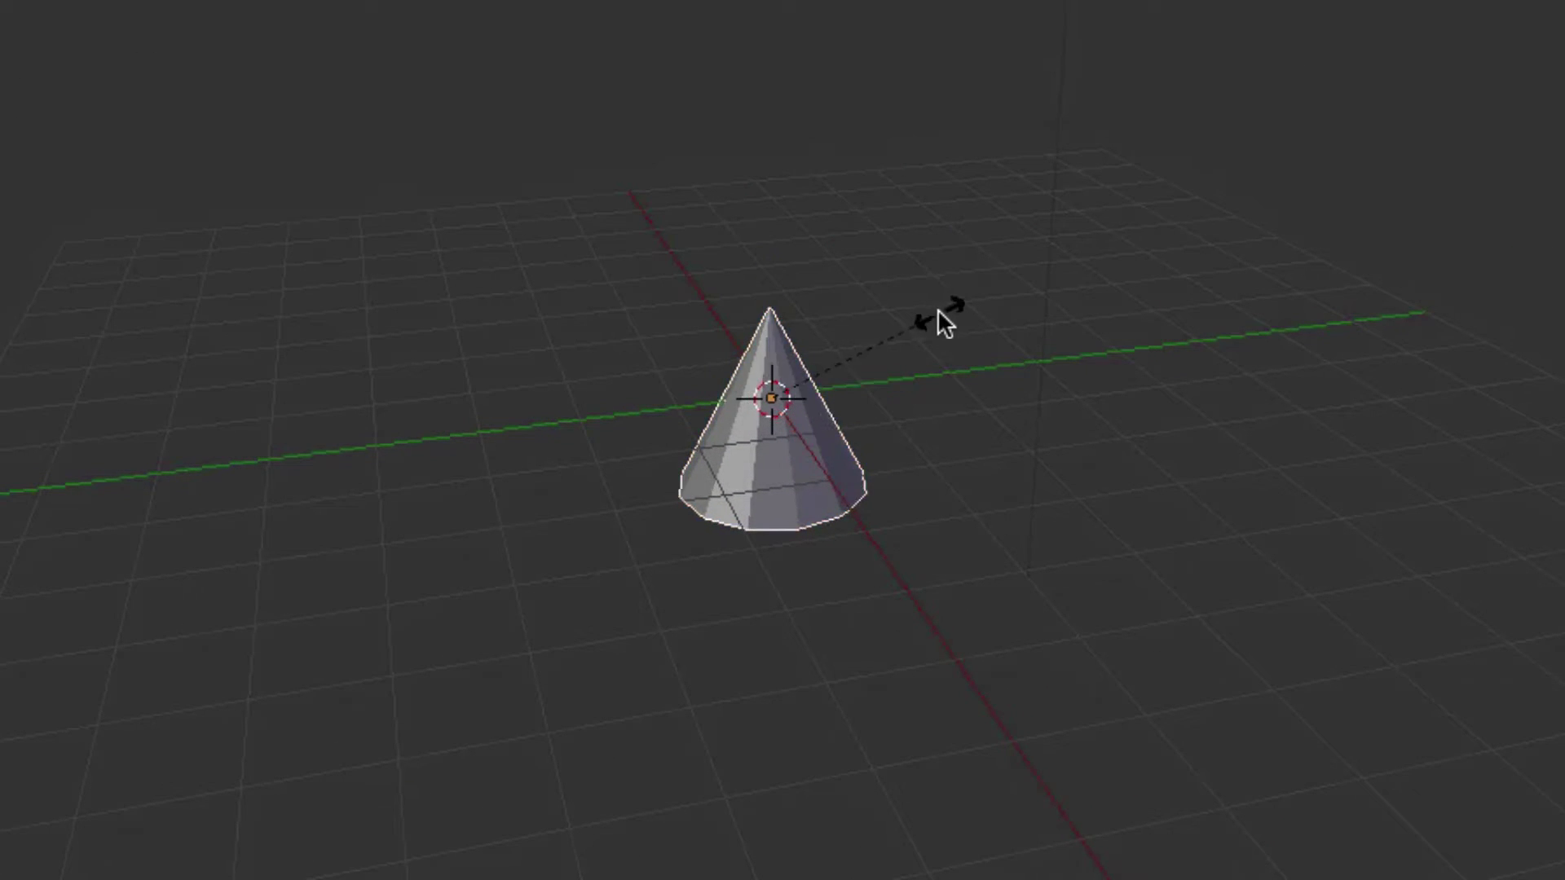
pyautogui.click(854, 346)
pyautogui.moveTo(763, 297); pyautogui.dragTo(722, 6)
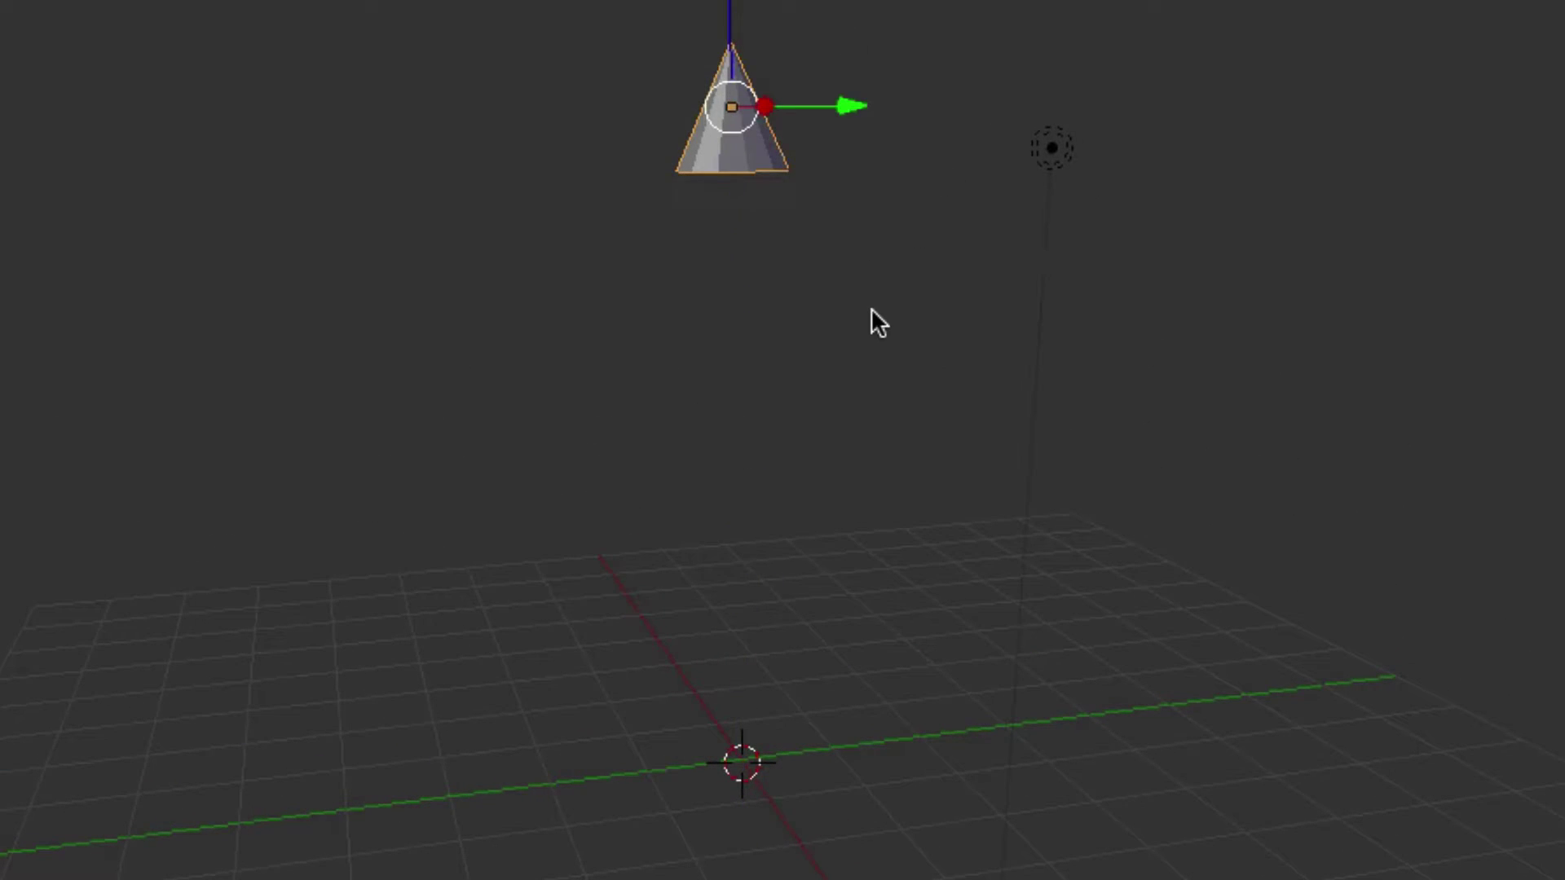
# Step: In Edit Mode with face selection, extrude the cone's bottom face straight down to form the rocket's upper body, about twice the cone's height
pyautogui.moveTo(870, 307); pyautogui.dragTo(859, 306, button='middle')
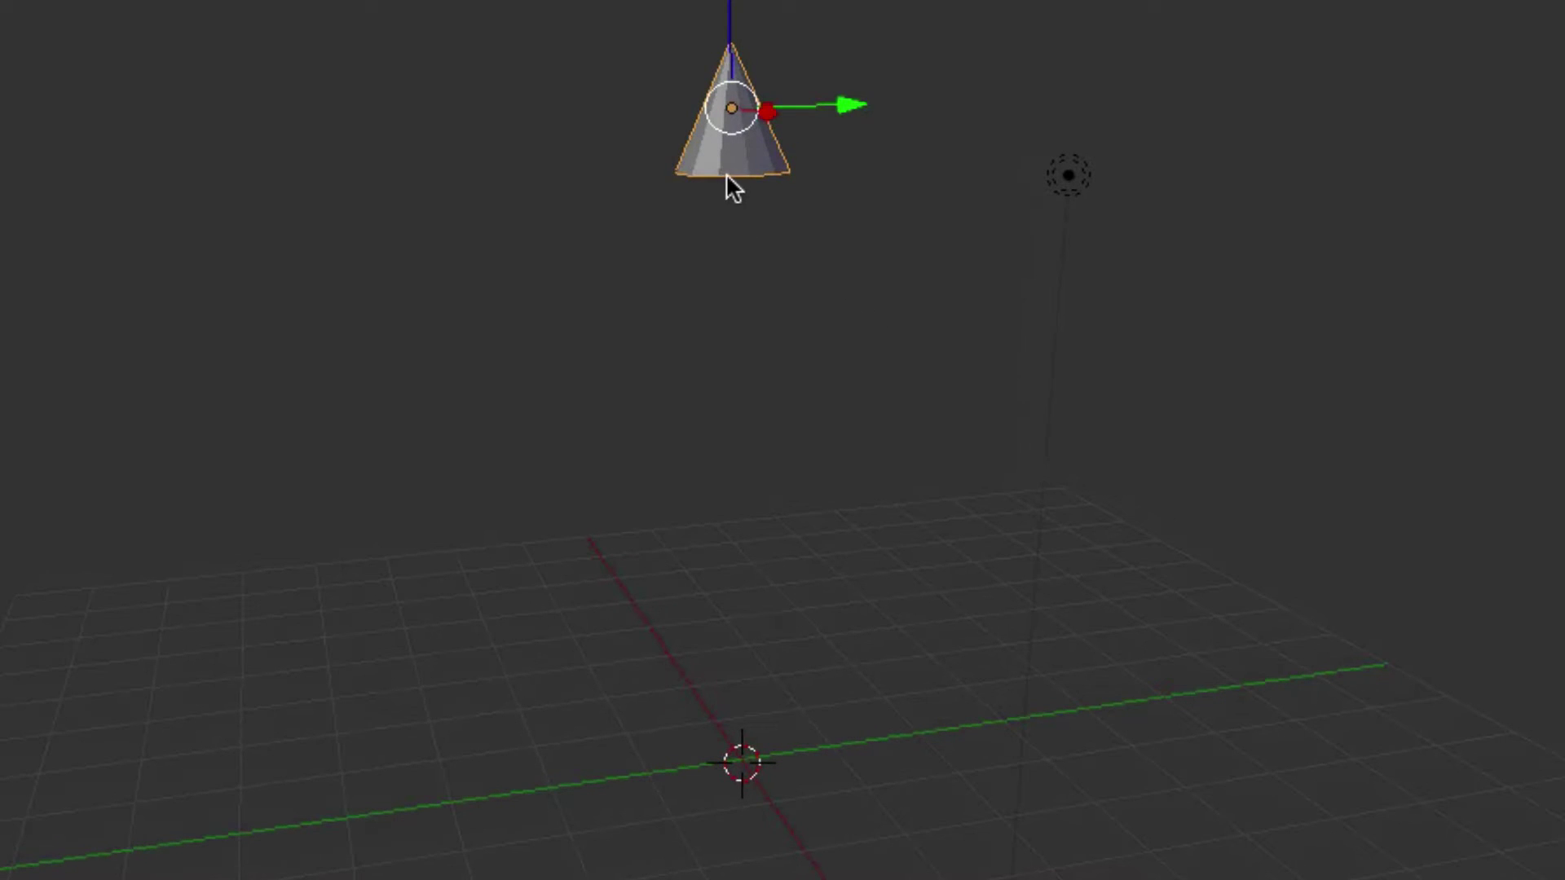
pyautogui.moveTo(731, 185); pyautogui.dragTo(738, 208, button='middle')
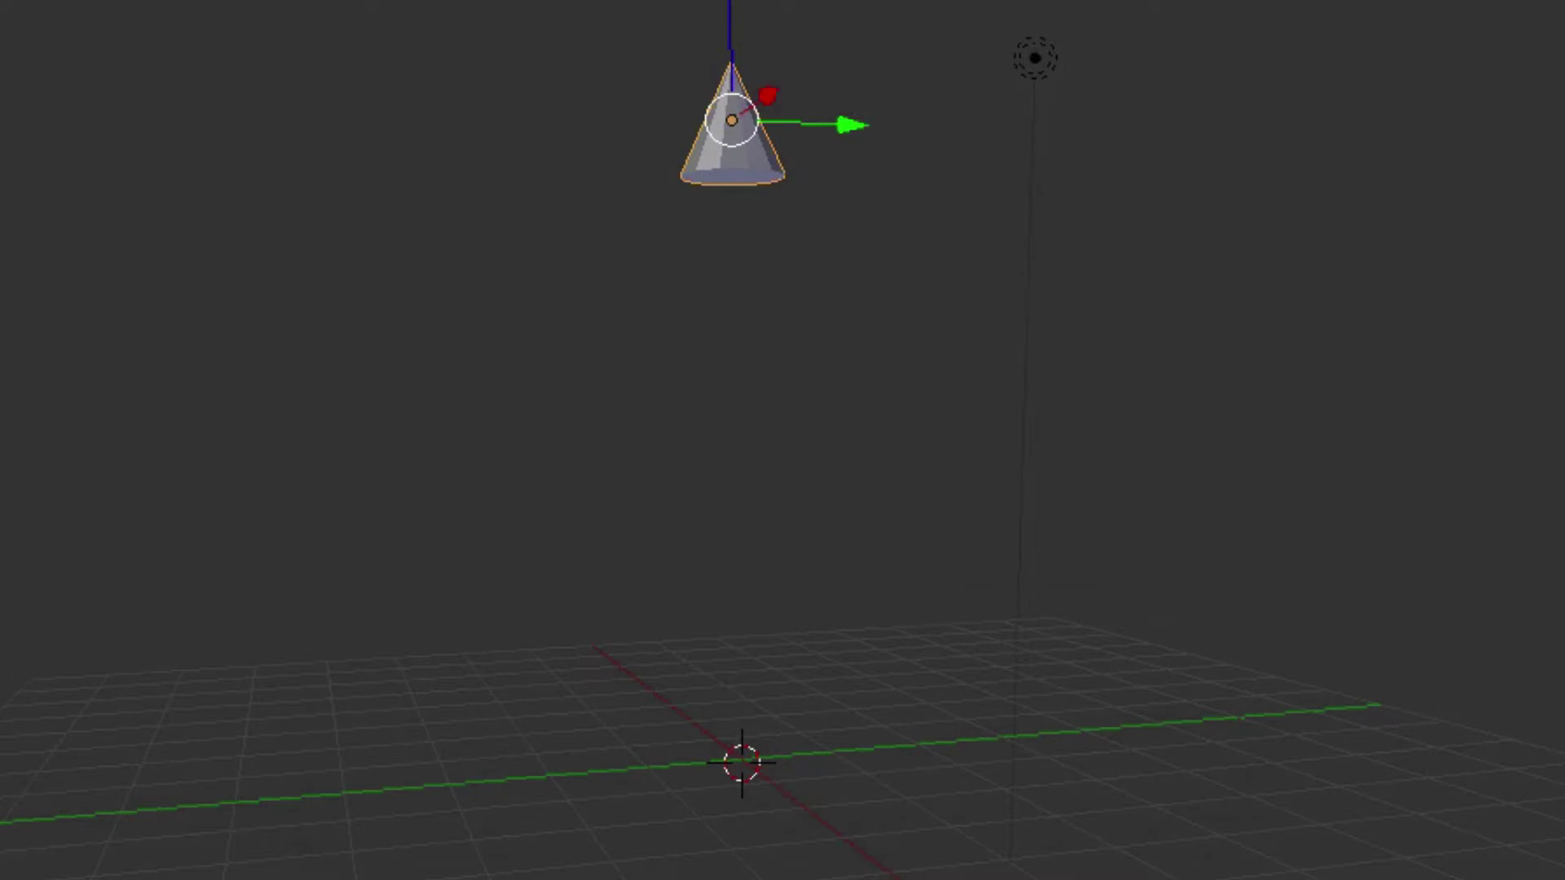
pyautogui.press('Tab')
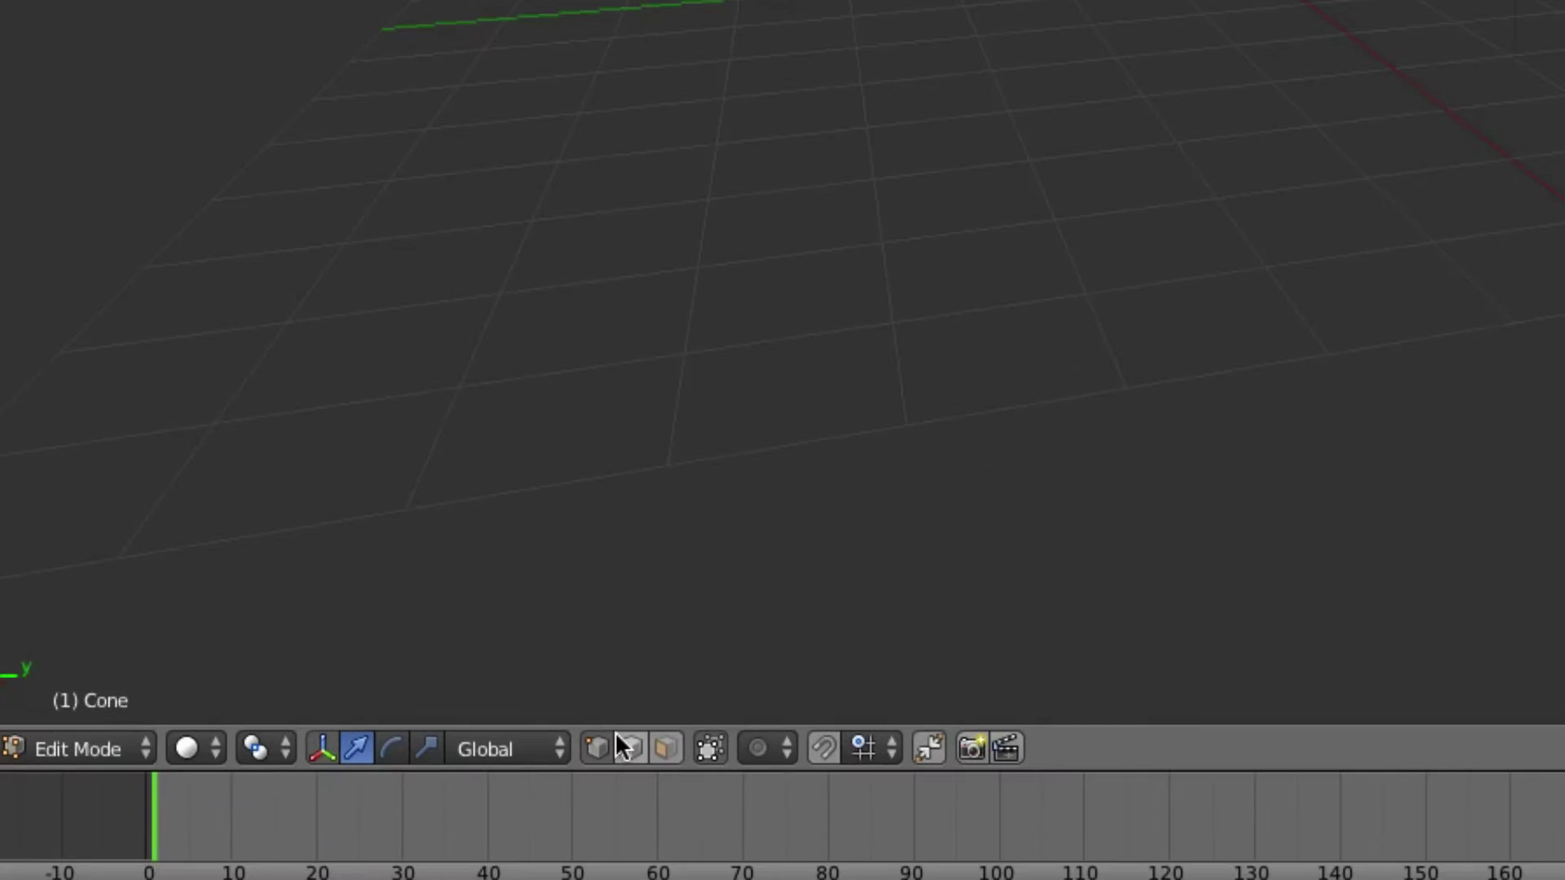
pyautogui.click(665, 747)
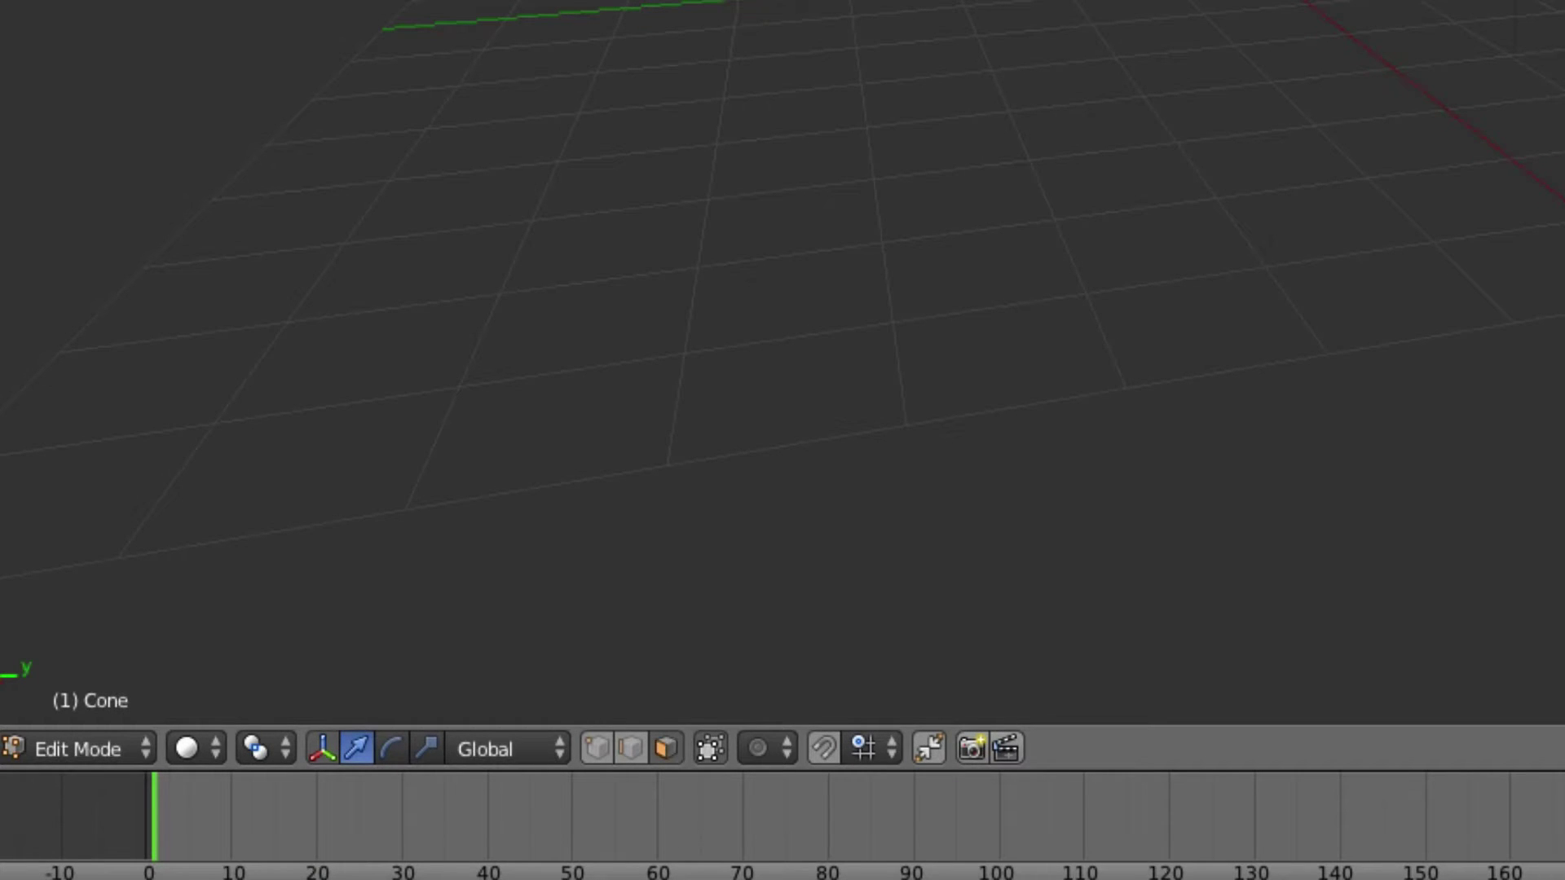
pyautogui.rightClick(856, 173)
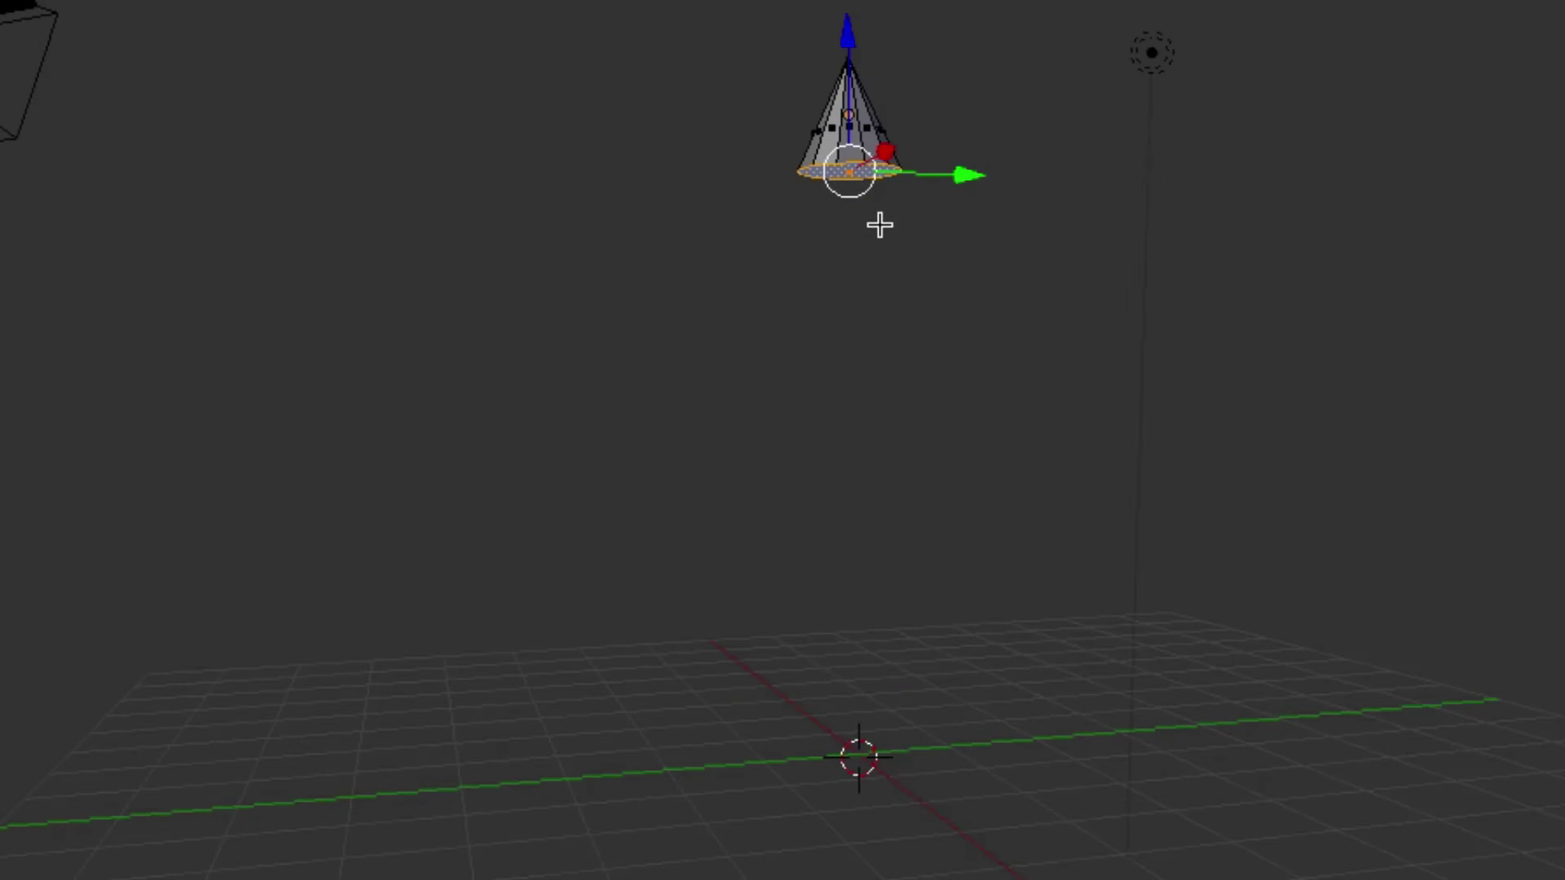
pyautogui.press('e')
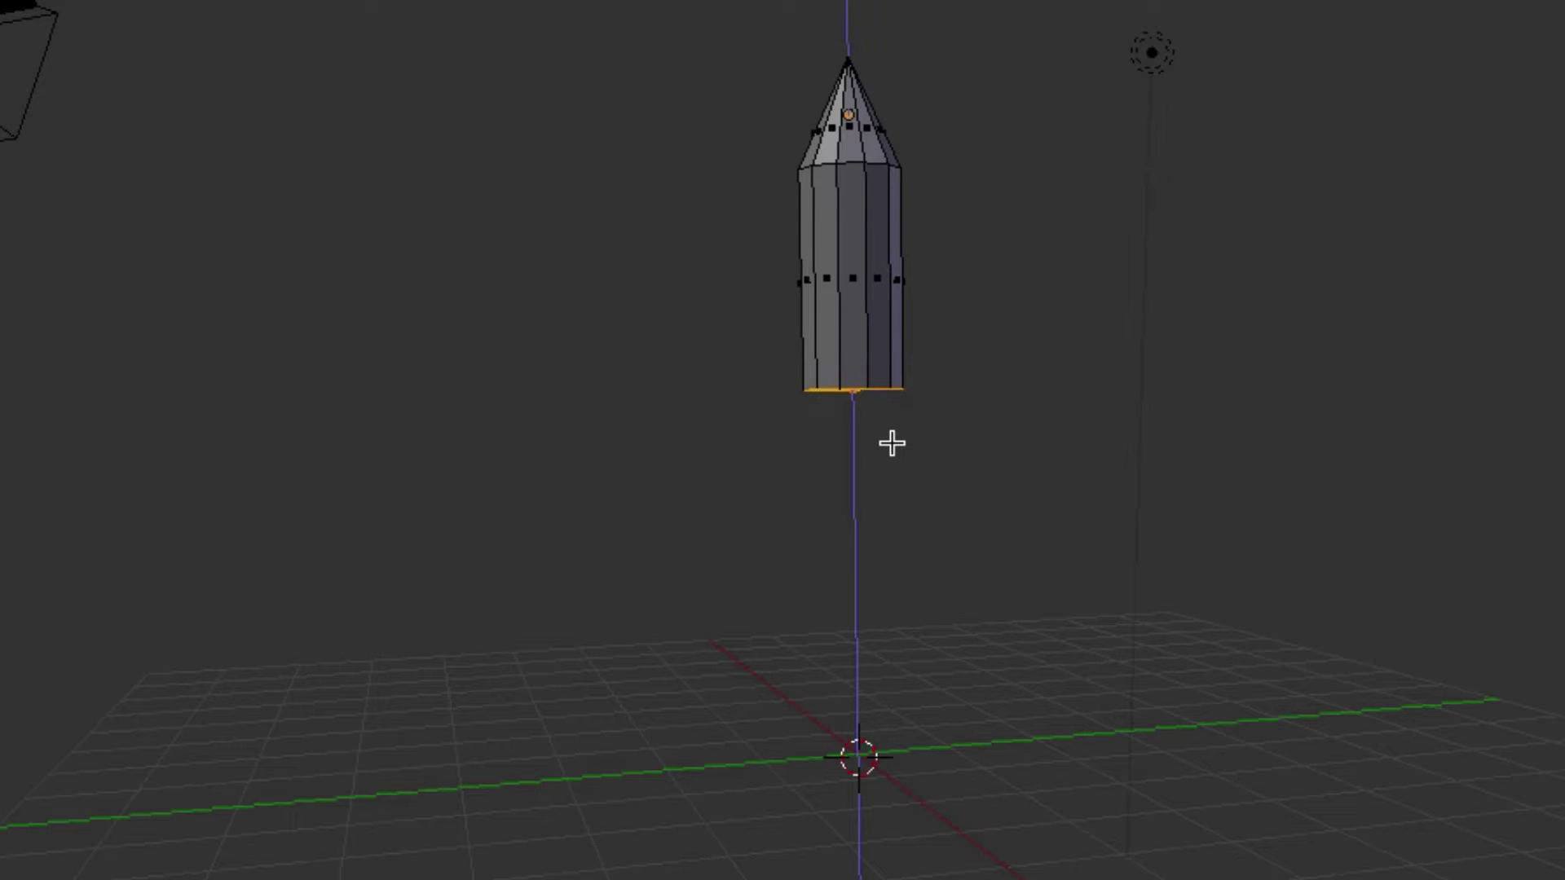
pyautogui.click(894, 434)
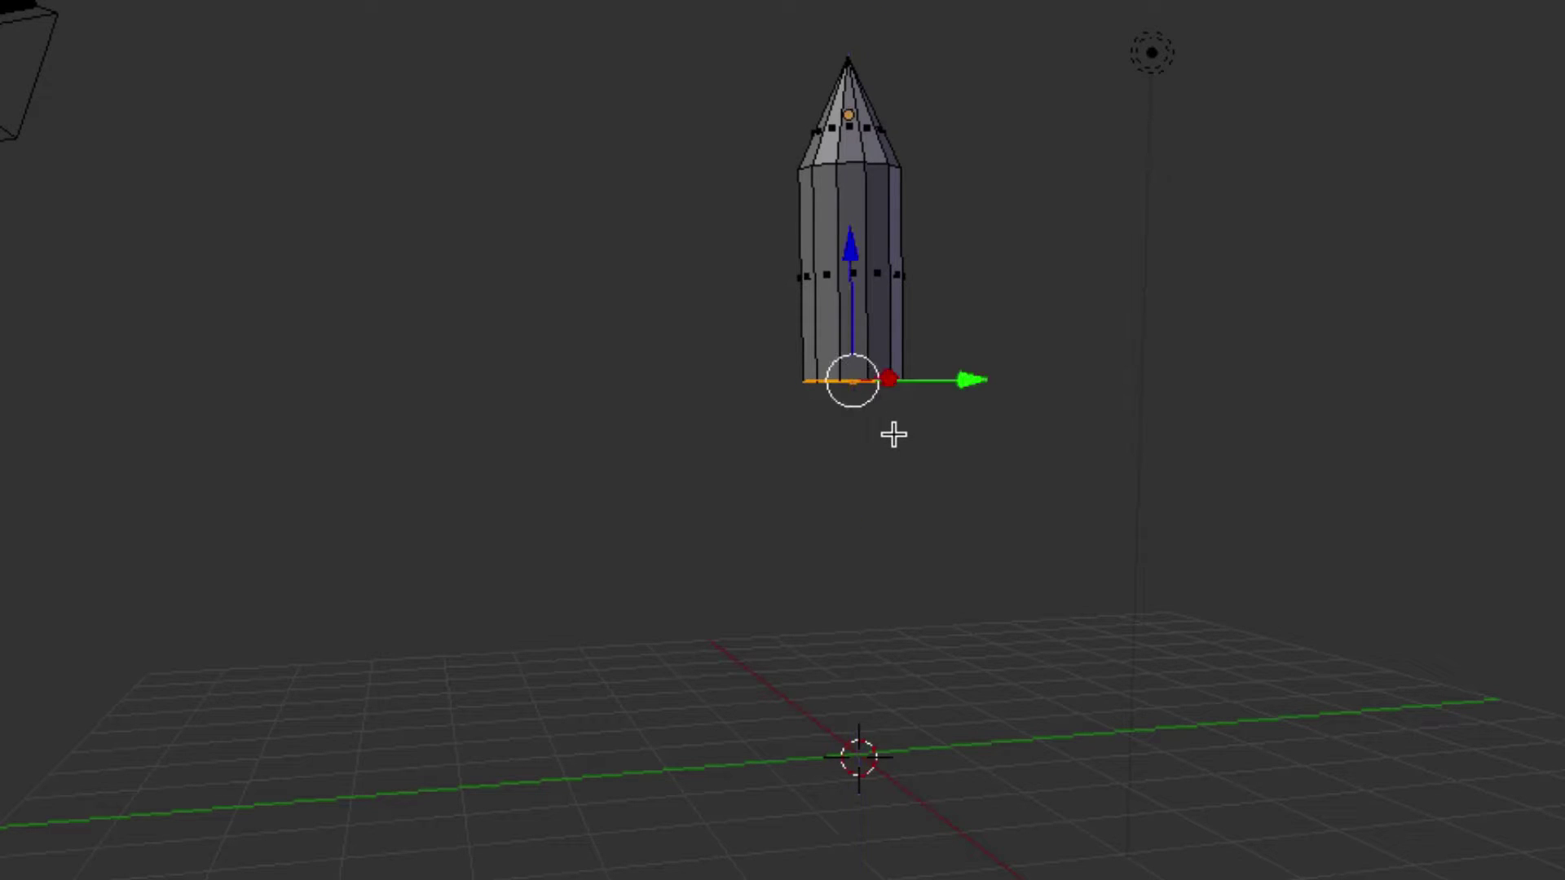
# Step: Extrude the upper body's bottom face down a short distance and scale it in to form a tapered collar
pyautogui.moveTo(888, 415); pyautogui.dragTo(883, 416, button='middle')
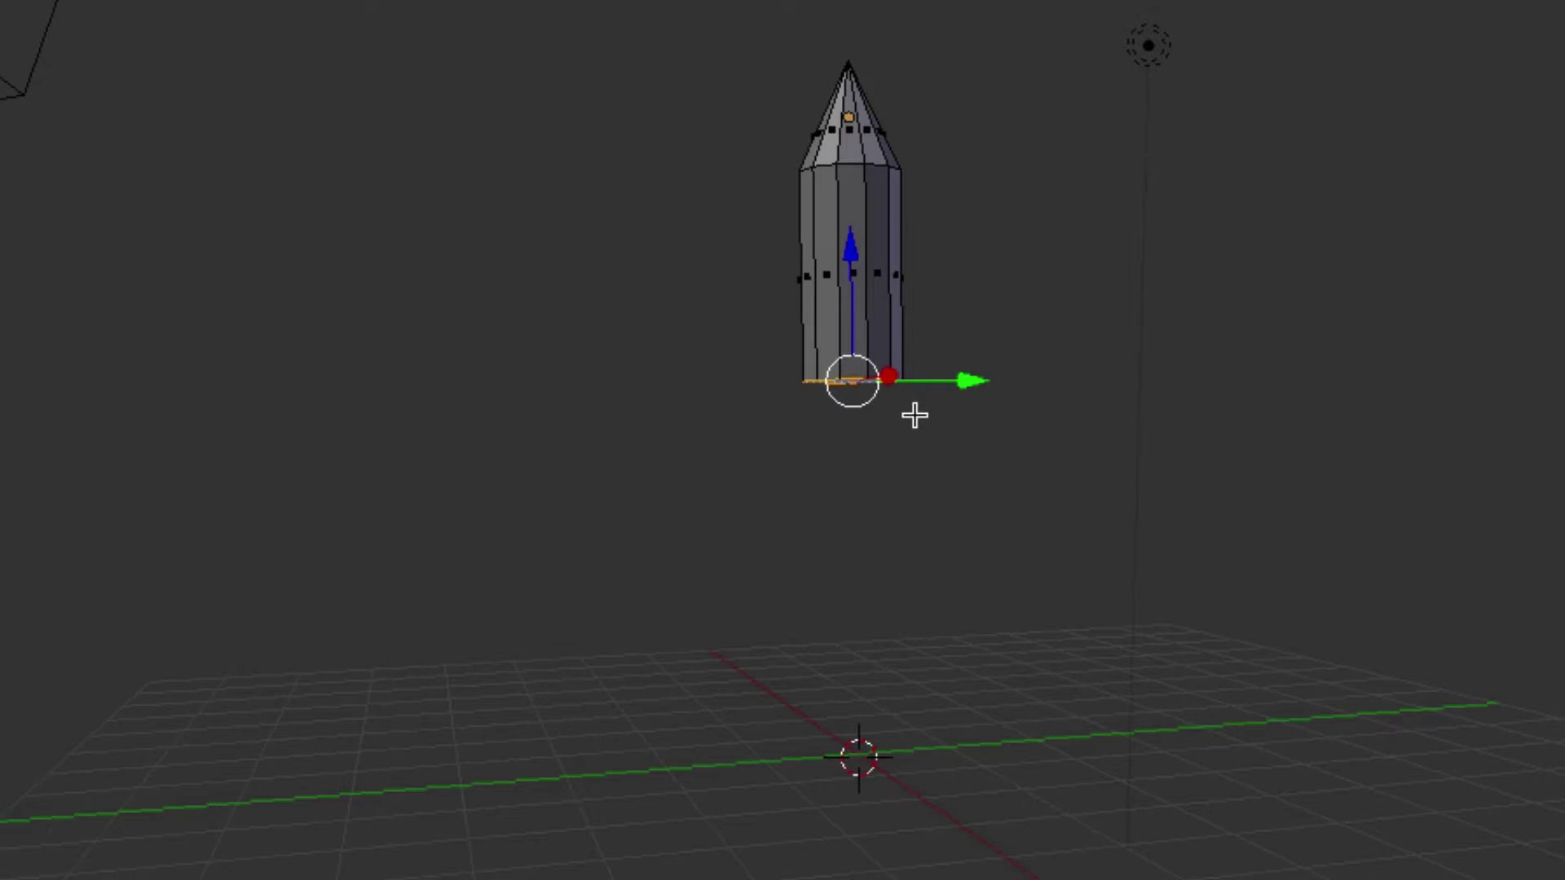
pyautogui.press('e')
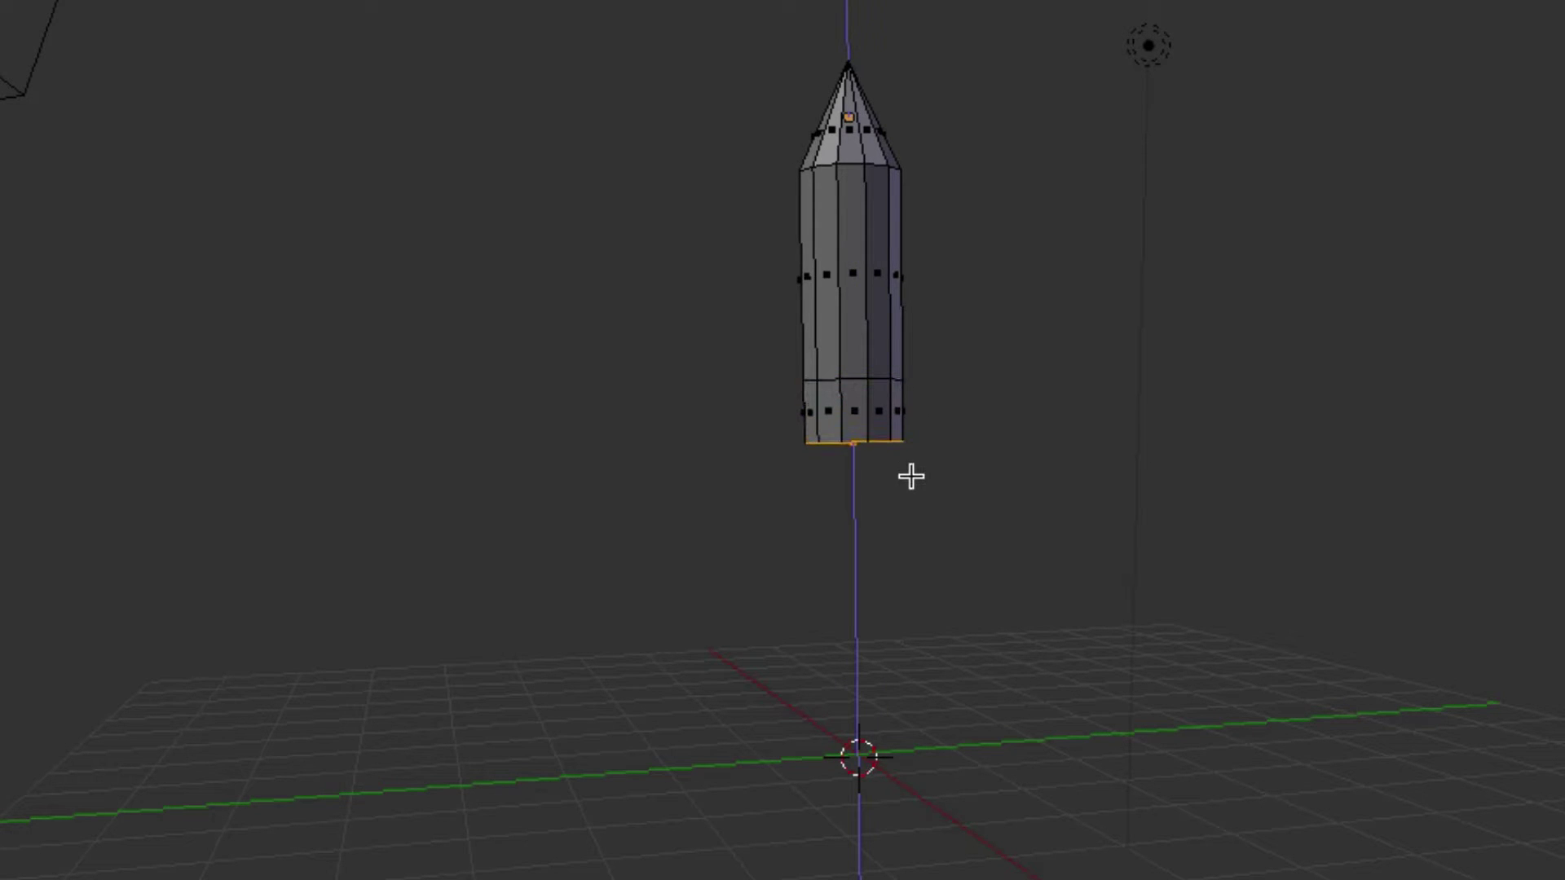
pyautogui.click(911, 466)
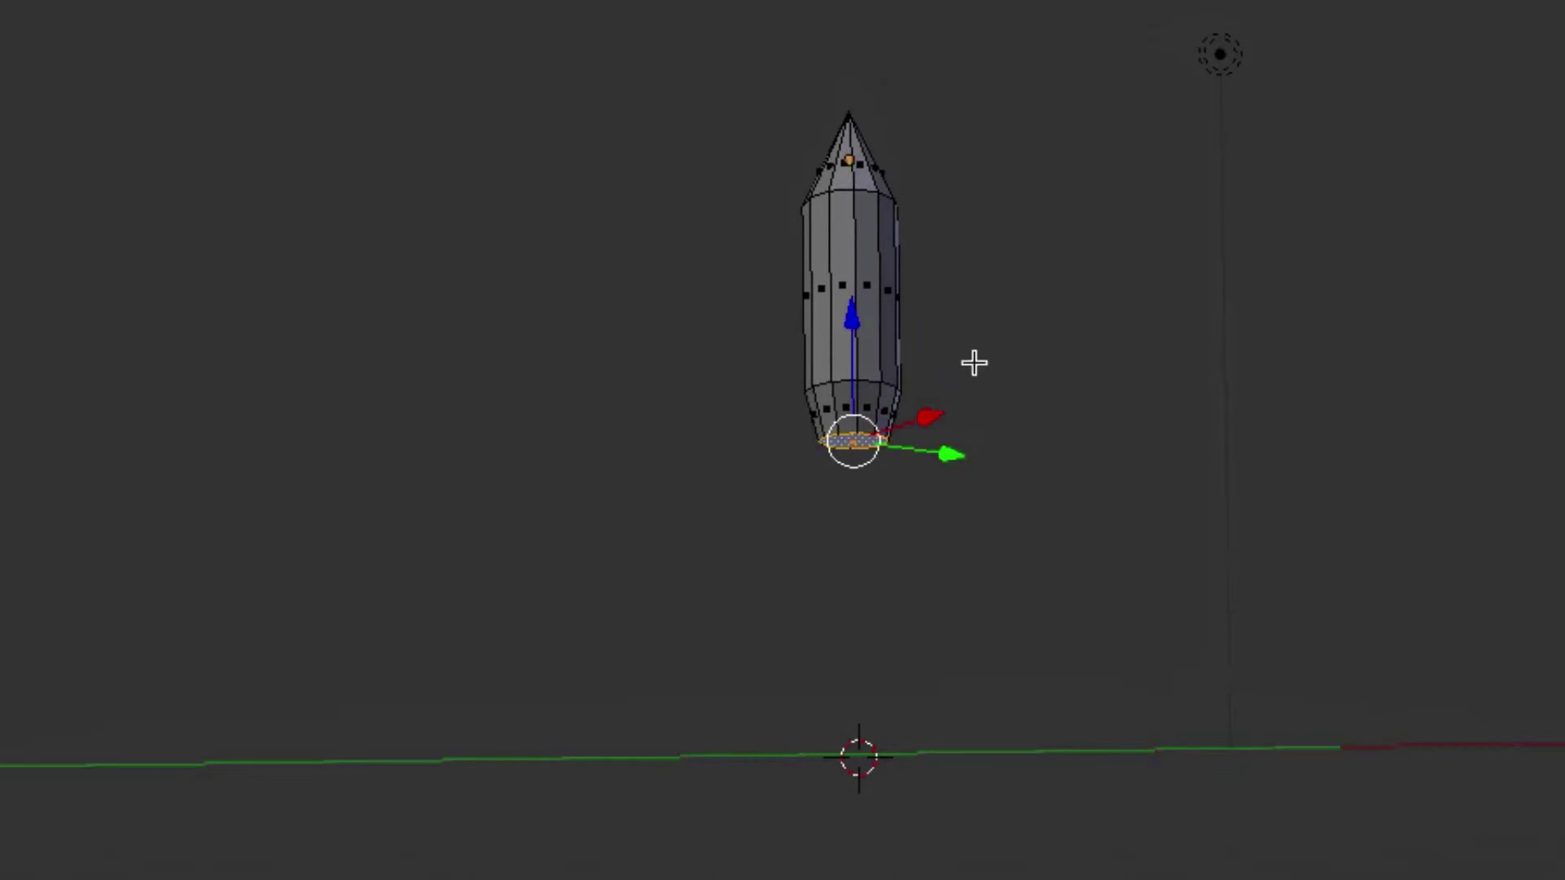
# Step: Extrude the narrowed bottom face of the collar down past the grid floor to form a long, slim lower body
pyautogui.moveTo(939, 333); pyautogui.dragTo(948, 349, button='middle')
pyautogui.moveTo(942, 450); pyautogui.dragTo(938, 454, button='middle')
pyautogui.press('e')
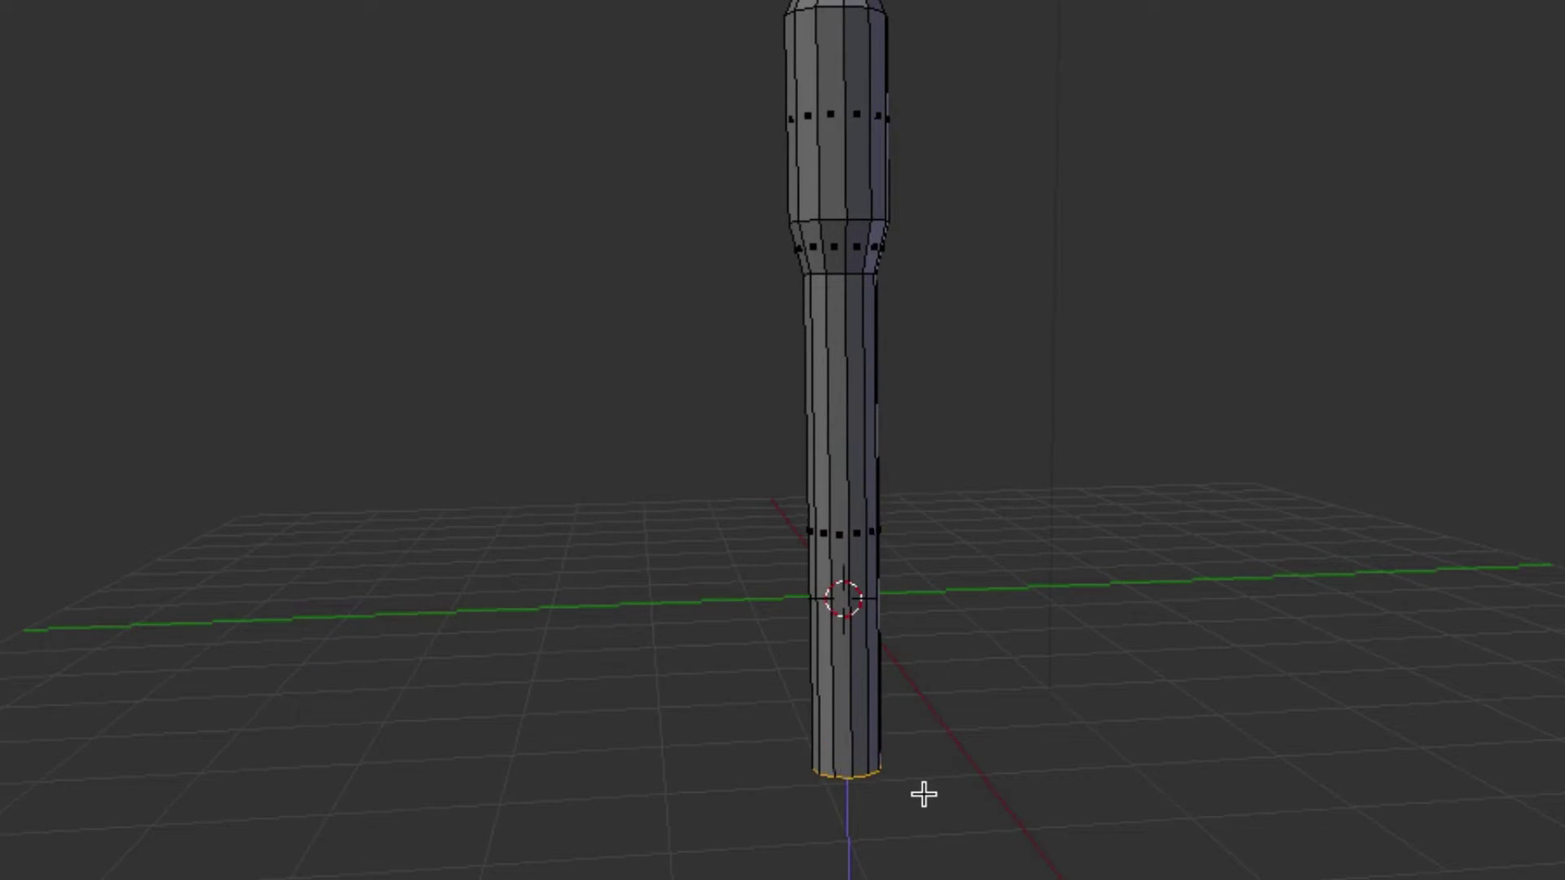
pyautogui.click(925, 795)
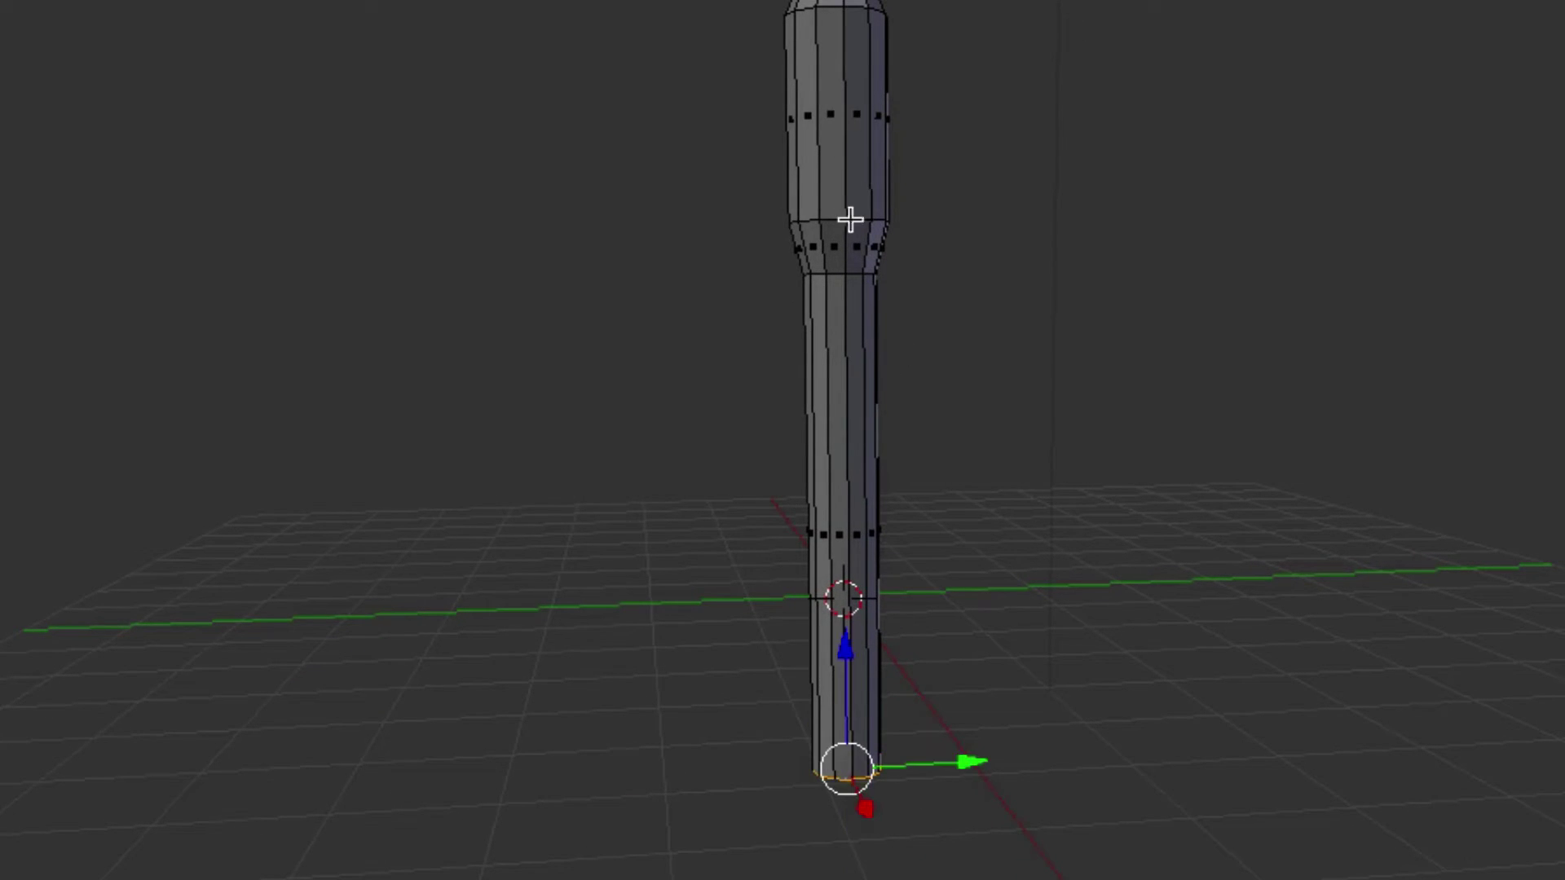
# Step: Extrude the slim body's bottom face farther down to add a separate tail section
pyautogui.moveTo(1083, 288); pyautogui.dragTo(1072, 290, button='middle')
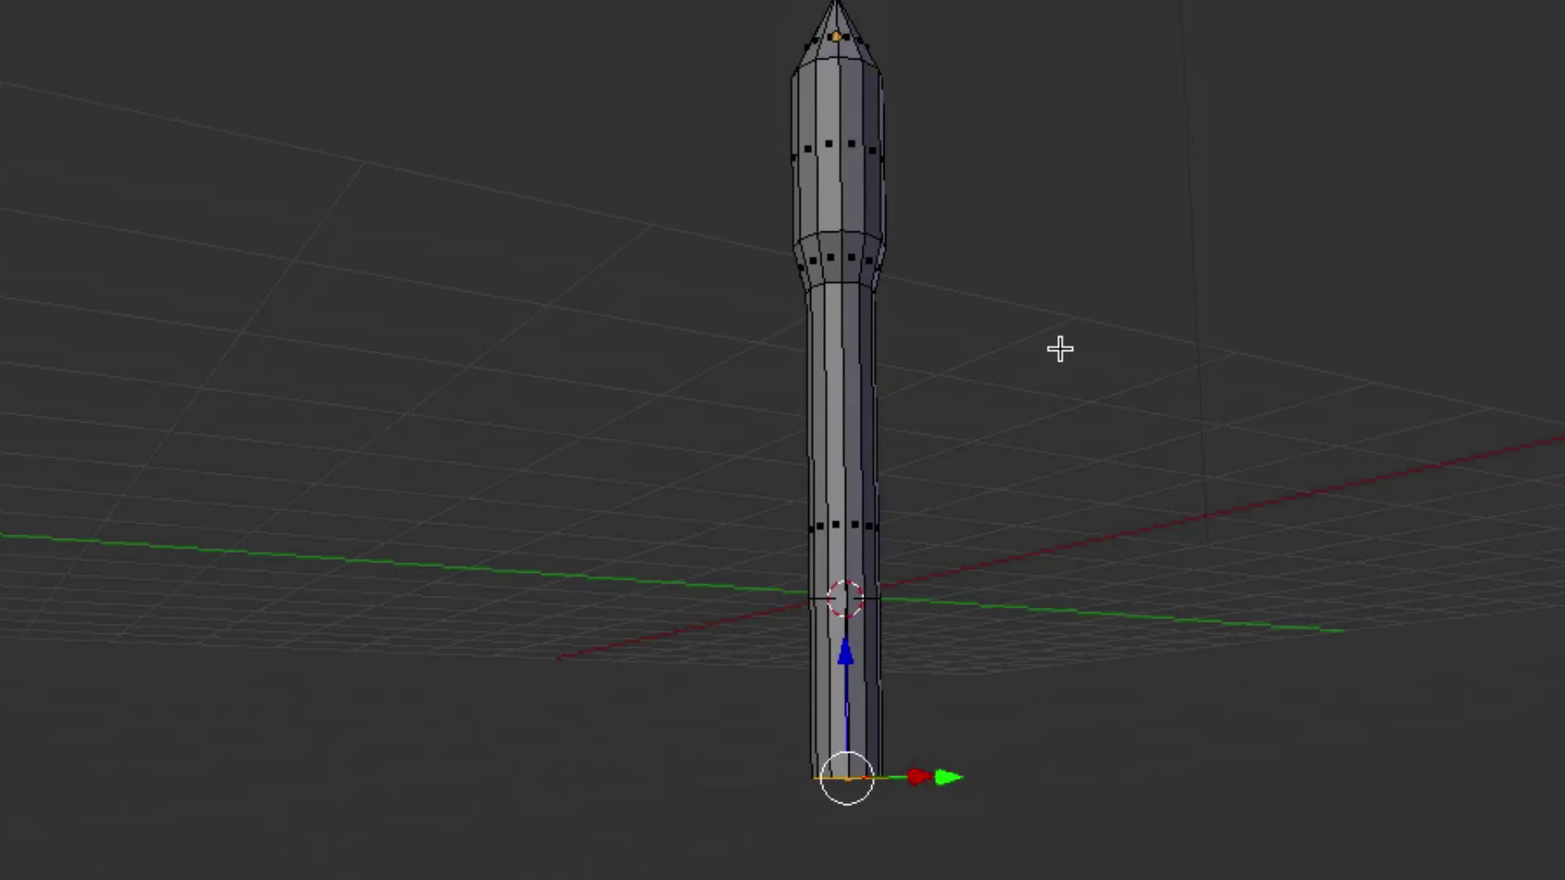
pyautogui.press('e')
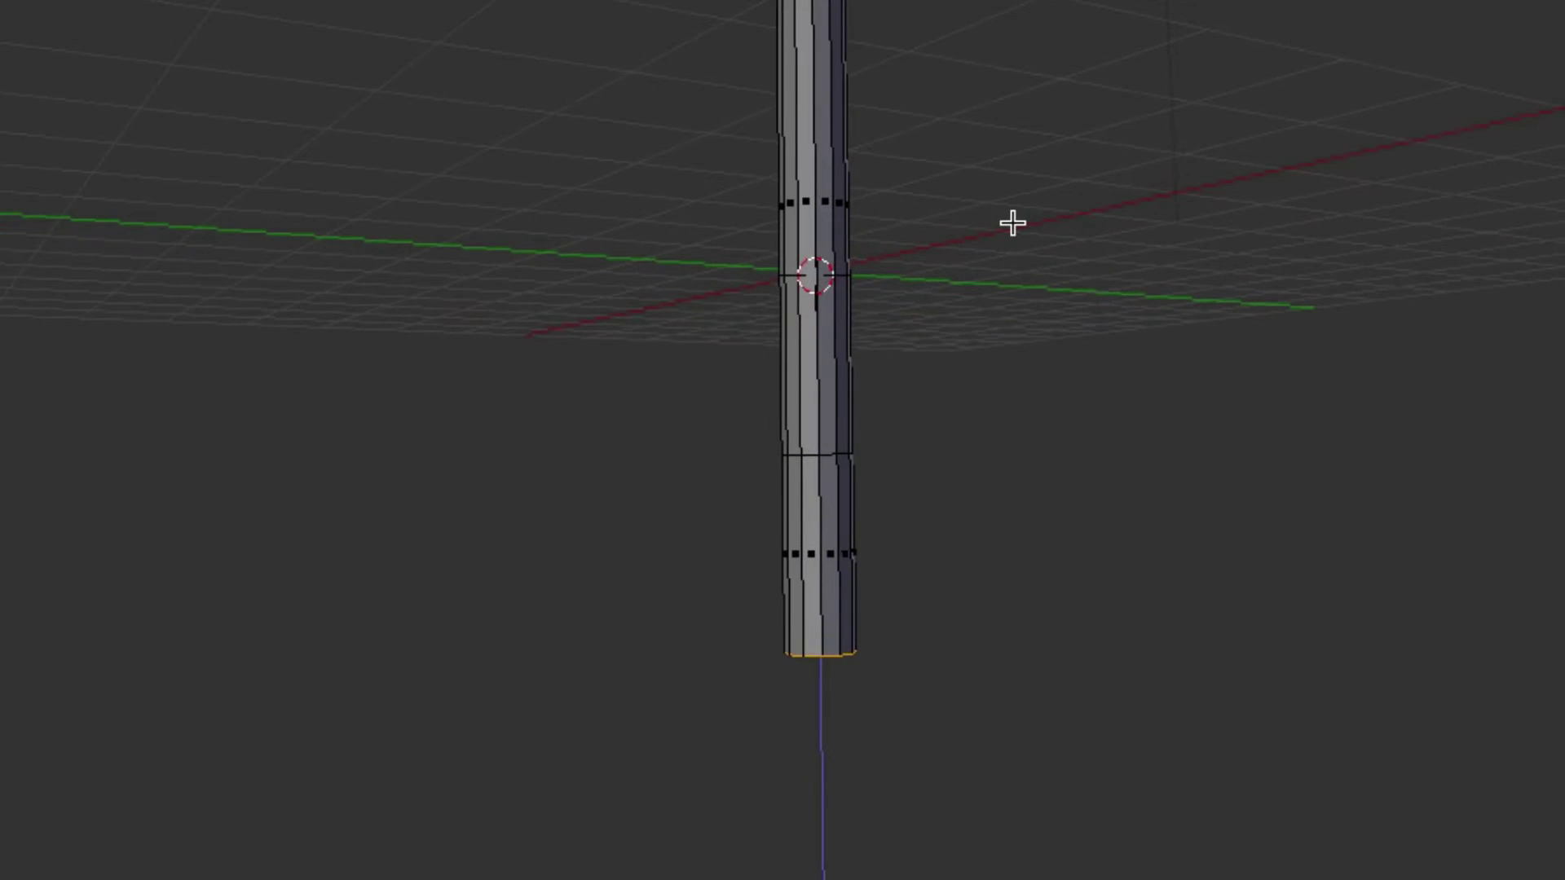
pyautogui.click(1011, 232)
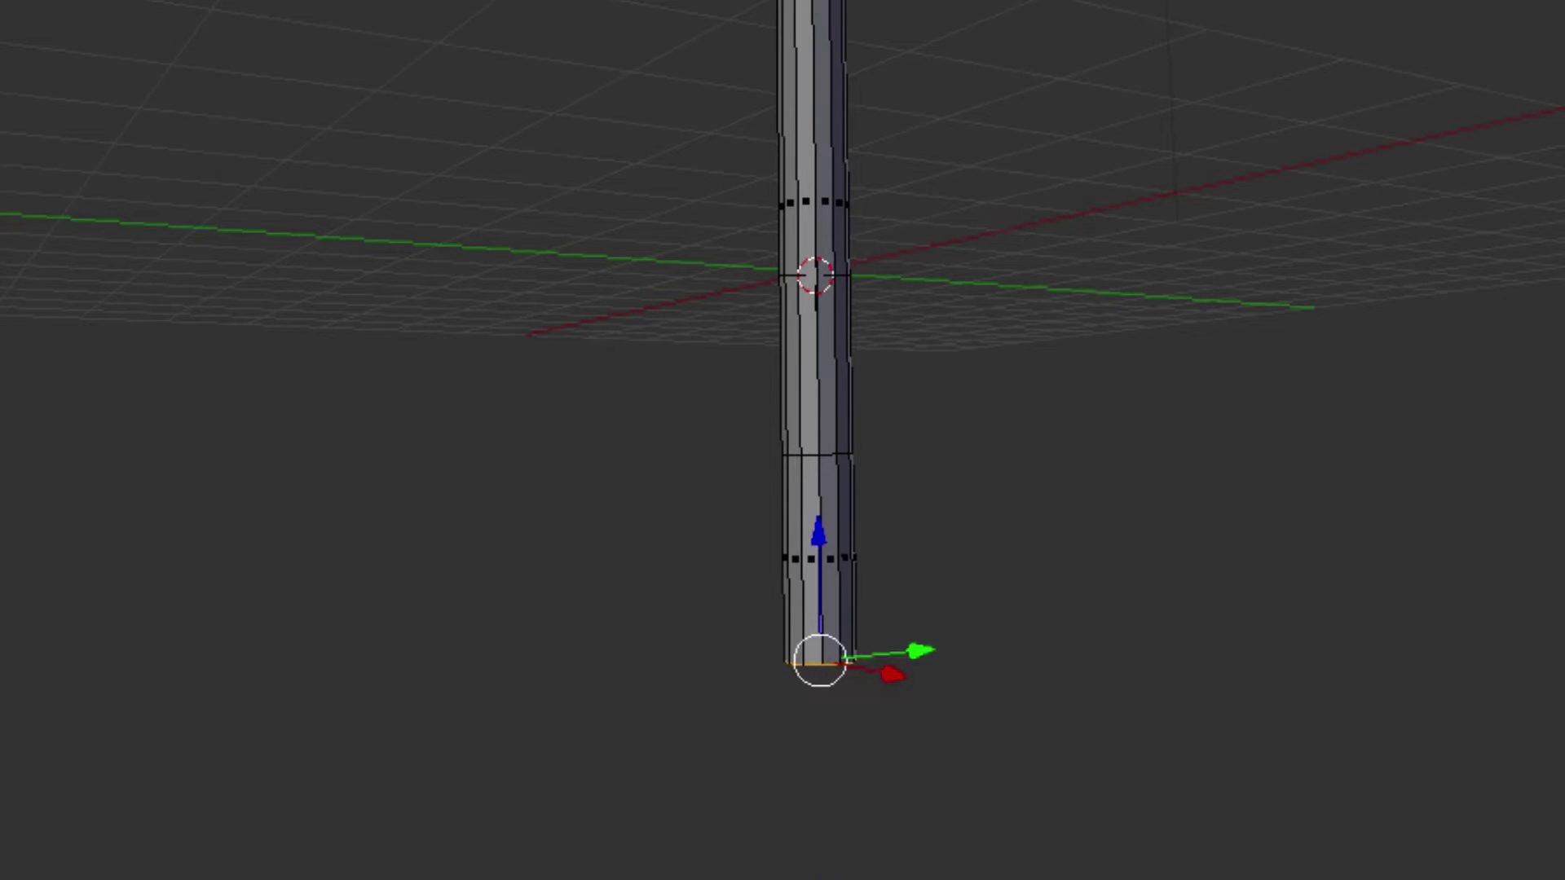
# Step: Return to Object Mode and raise the whole rocket along the Z axis until its base clears the grid floor
pyautogui.moveTo(992, 30); pyautogui.dragTo(1013, 241, button='middle')
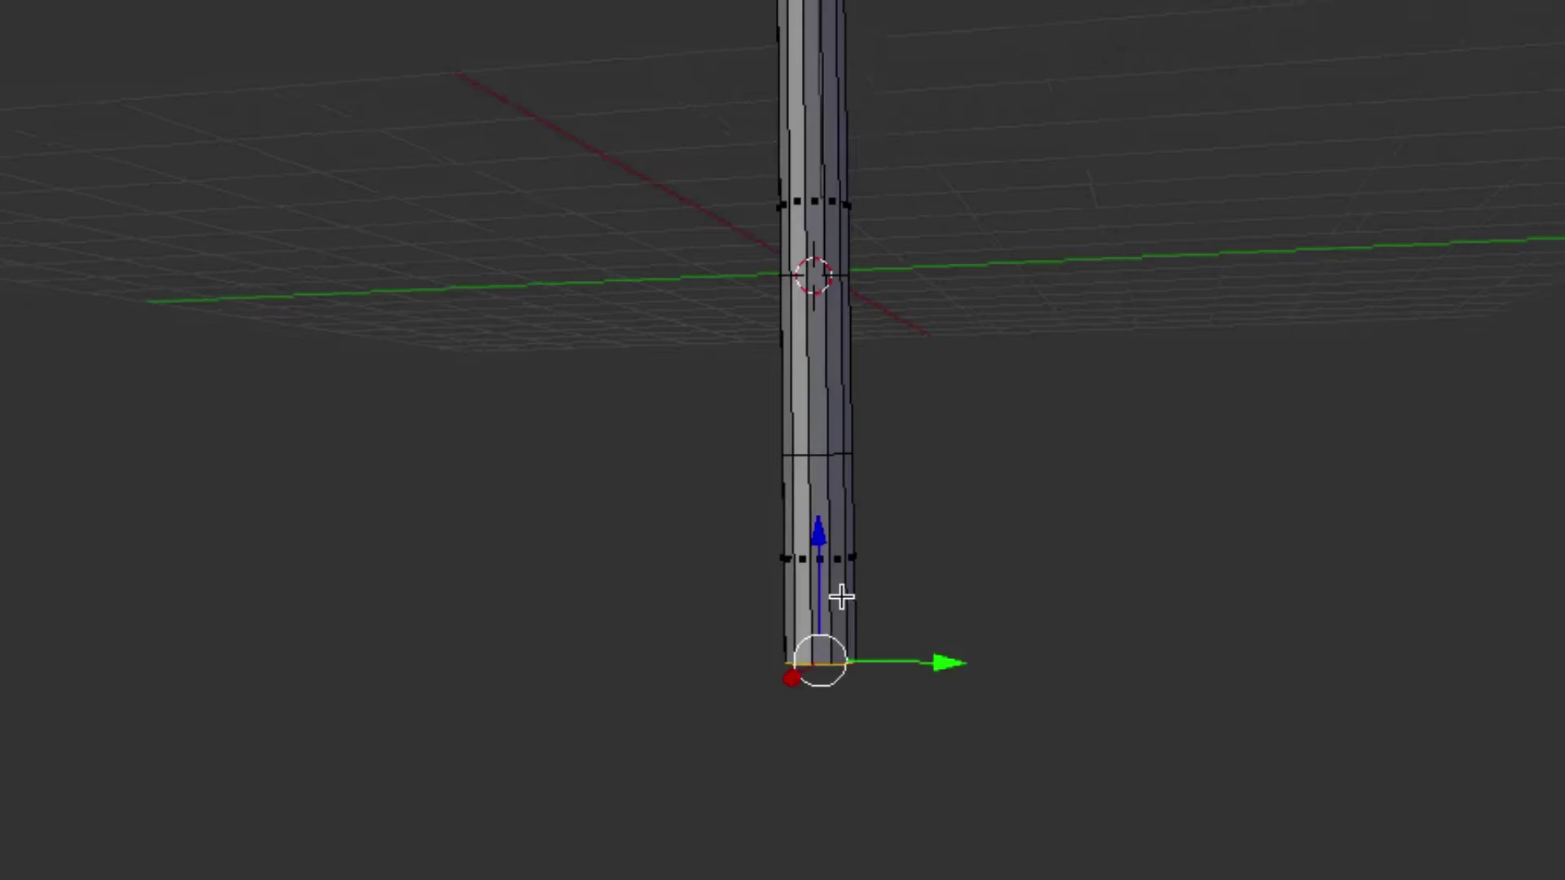
pyautogui.moveTo(839, 598); pyautogui.dragTo(865, 601, button='middle')
pyautogui.press('Tab')
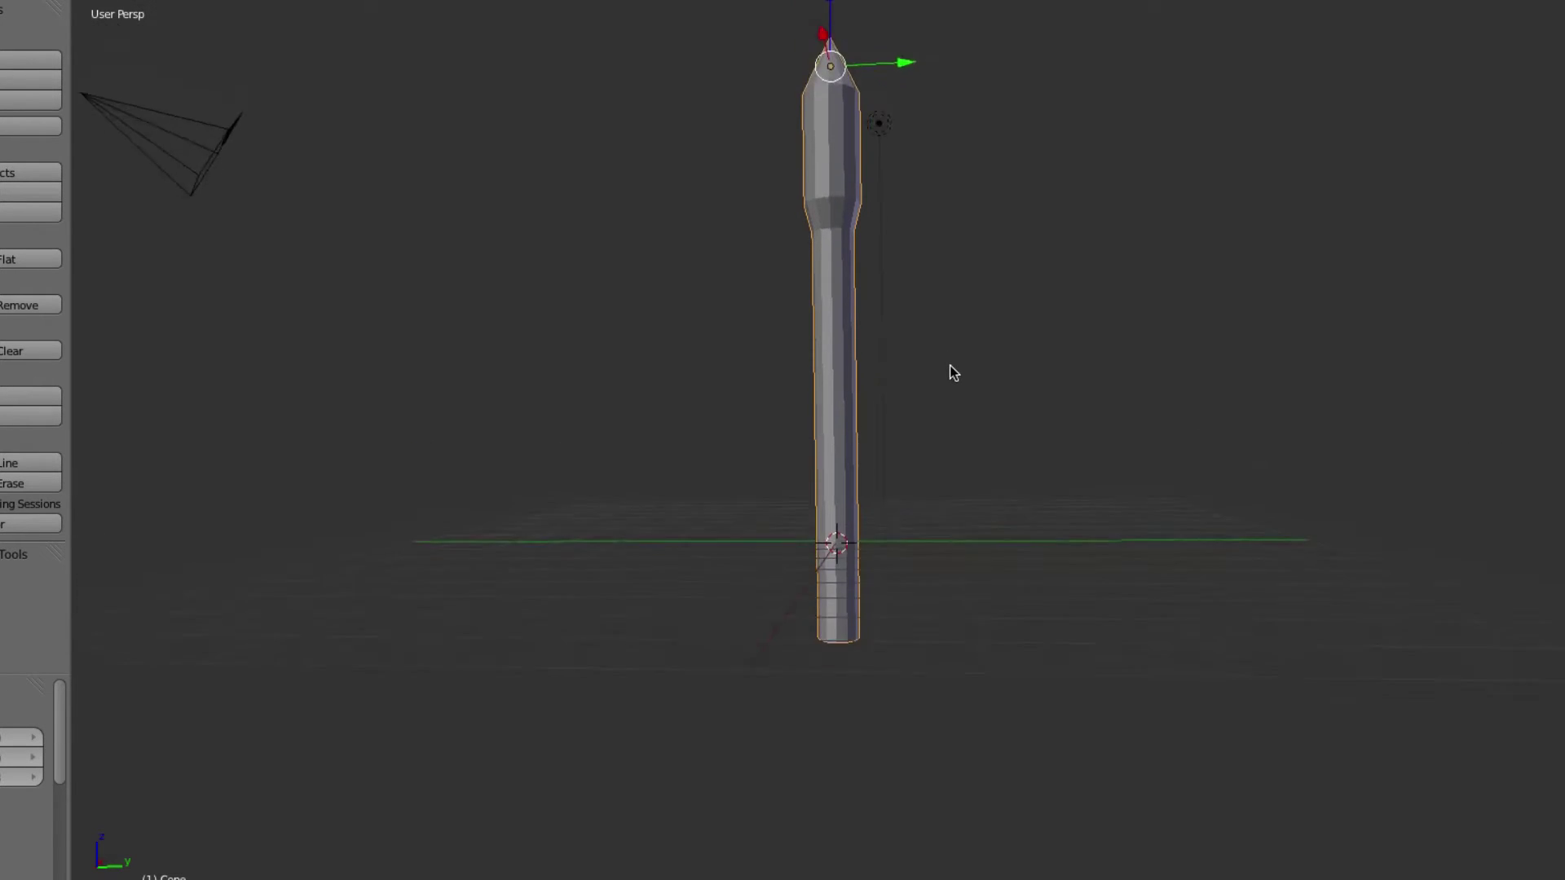
pyautogui.keyDown('shift'); pyautogui.scroll(-1, 941, 365); pyautogui.keyUp('shift')
pyautogui.keyDown('shift'); pyautogui.scroll(-4, 941, 365); pyautogui.keyUp('shift')
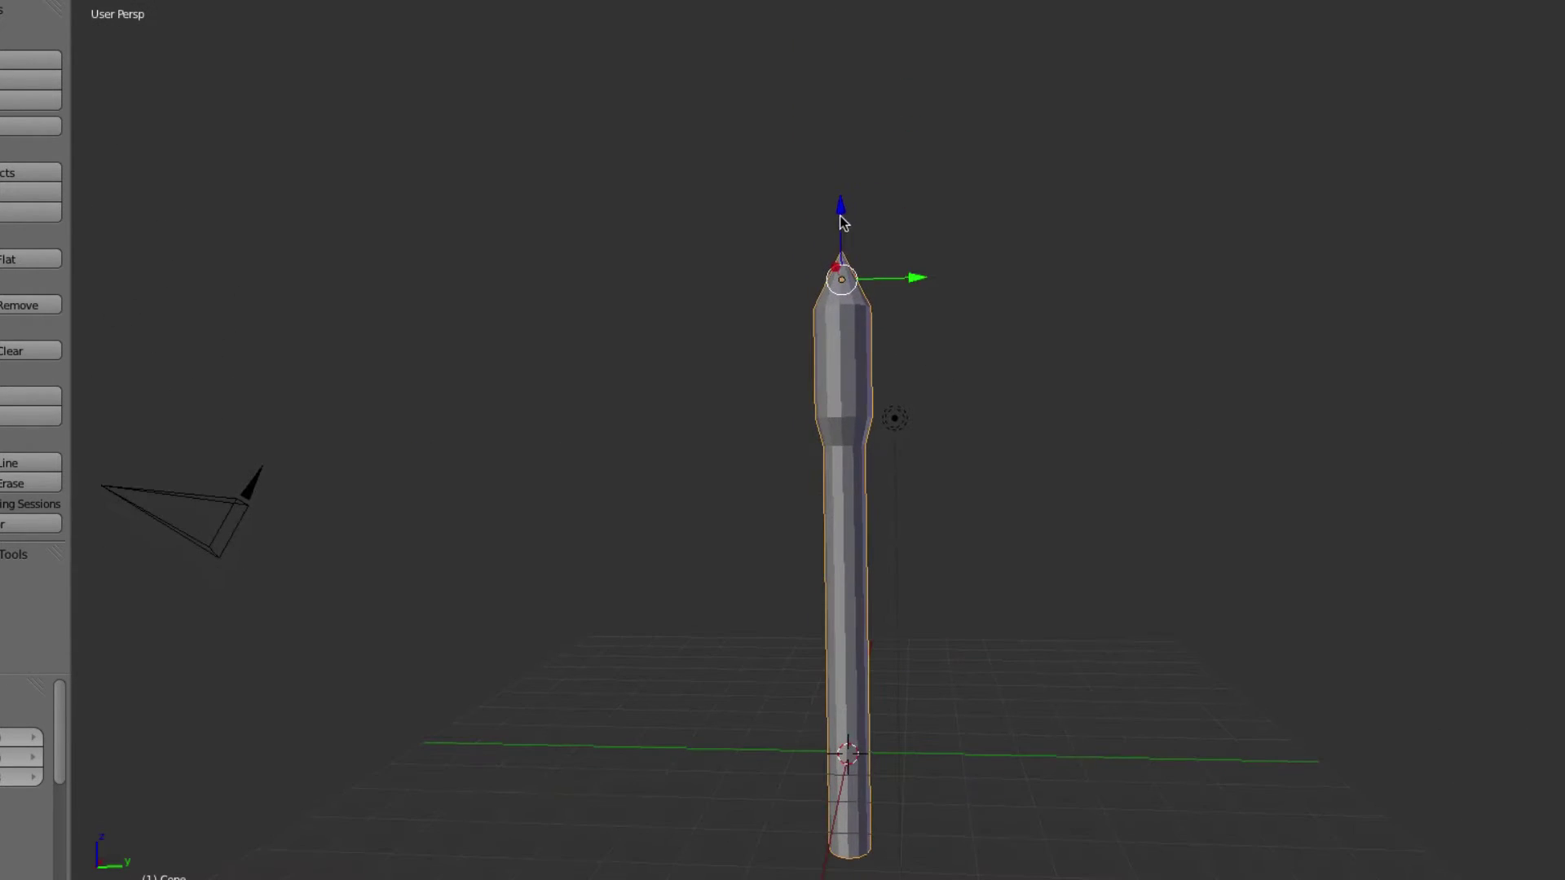
pyautogui.moveTo(840, 216); pyautogui.dragTo(825, 15)
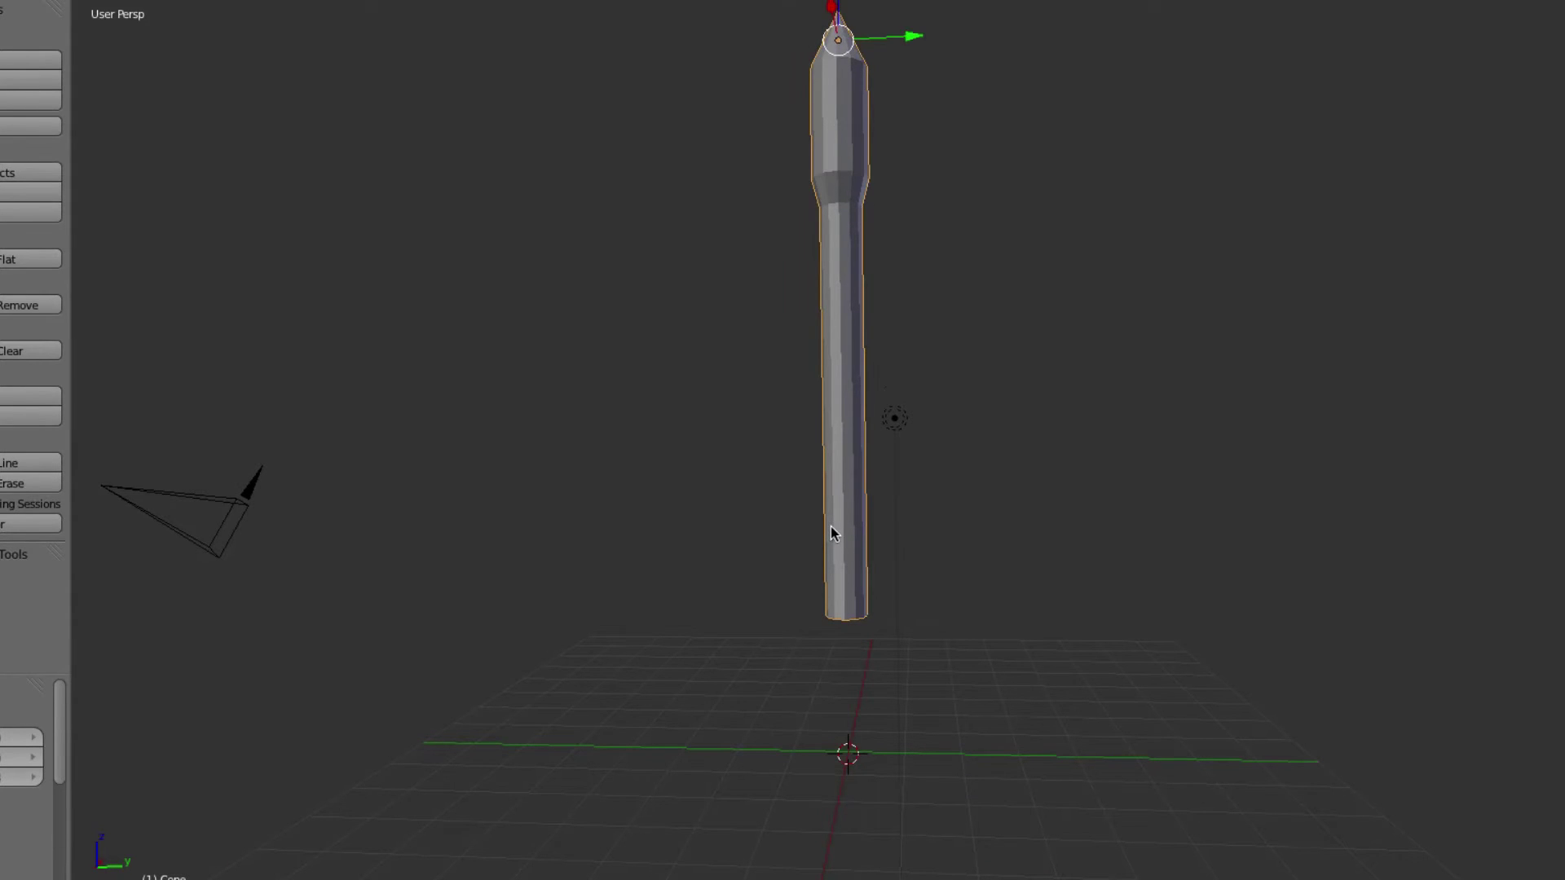
# Step: Enter Edit Mode and select a single vertical side face on the rocket's tail section
pyautogui.press('Tab')
pyautogui.rightClick(844, 564)
pyautogui.hscroll(-10, 895, 584)
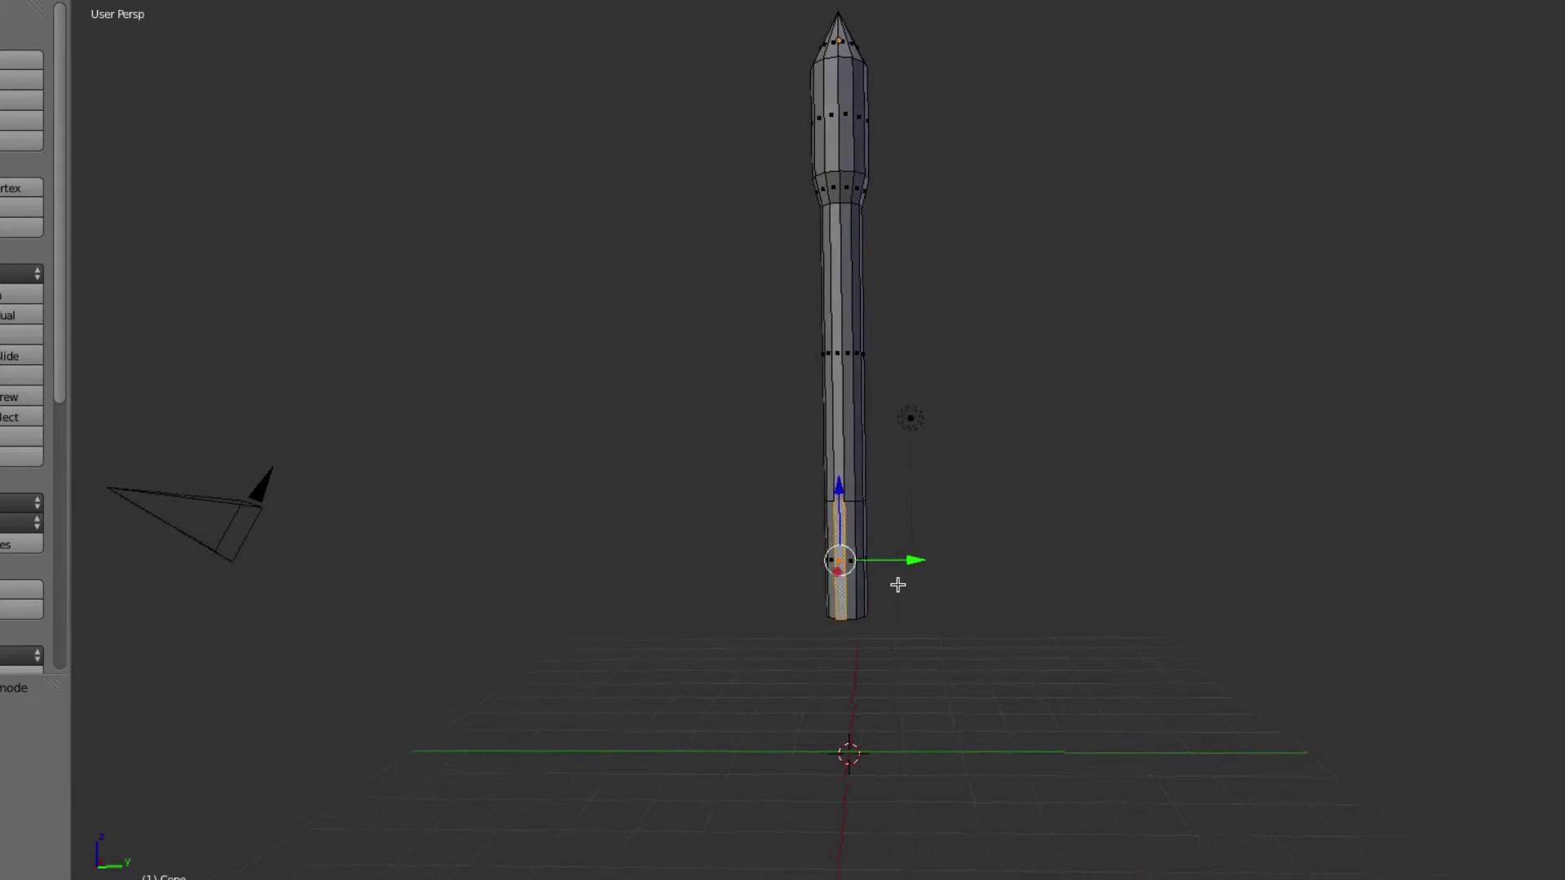
pyautogui.keyDown('ctrl'); pyautogui.keyDown('alt'); pyautogui.scroll(-8, 895, 584); pyautogui.keyUp('alt'); pyautogui.keyUp('ctrl')
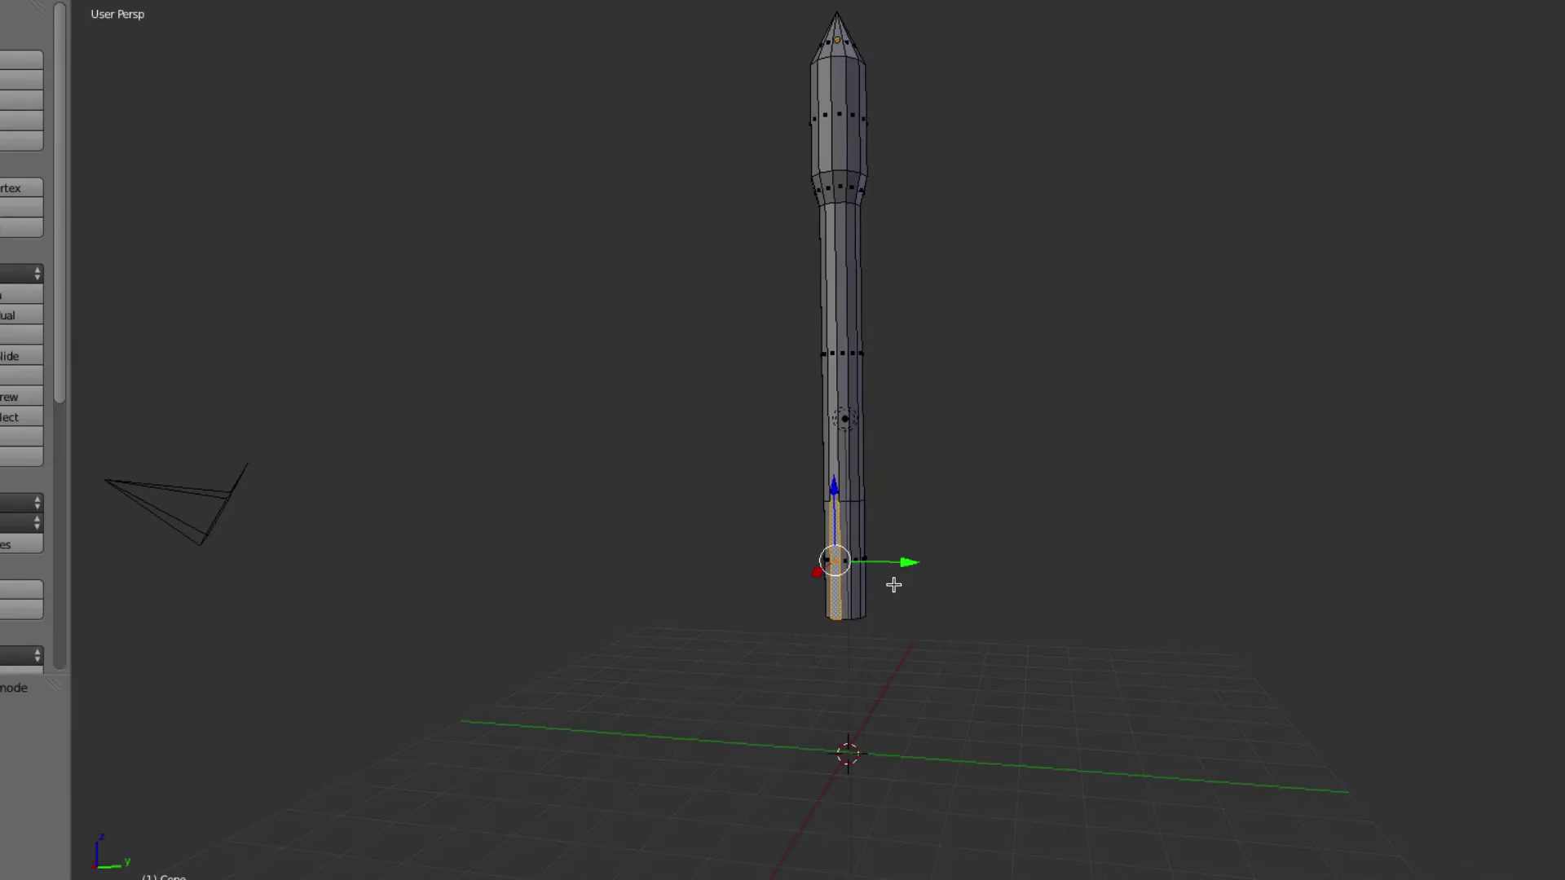
pyautogui.keyDown('ctrl'); pyautogui.keyDown('alt'); pyautogui.scroll(-2, 886, 587); pyautogui.keyUp('alt'); pyautogui.keyUp('ctrl')
pyautogui.rightClick(848, 593)
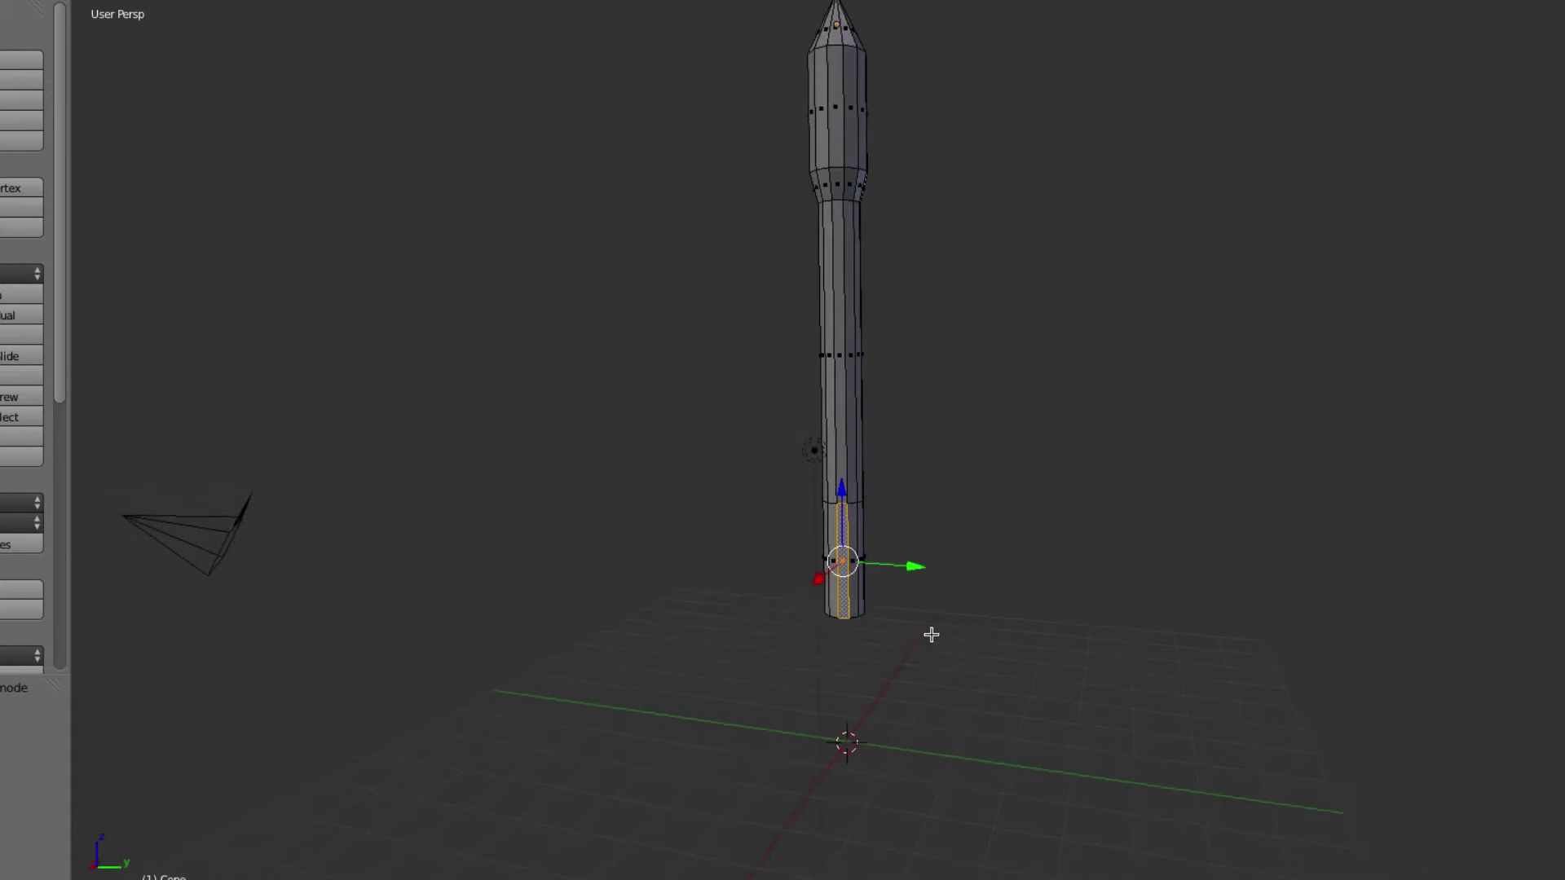
pyautogui.keyDown('ctrl'); pyautogui.keyDown('alt'); pyautogui.scroll(-1, 931, 634); pyautogui.keyUp('alt'); pyautogui.keyUp('ctrl')
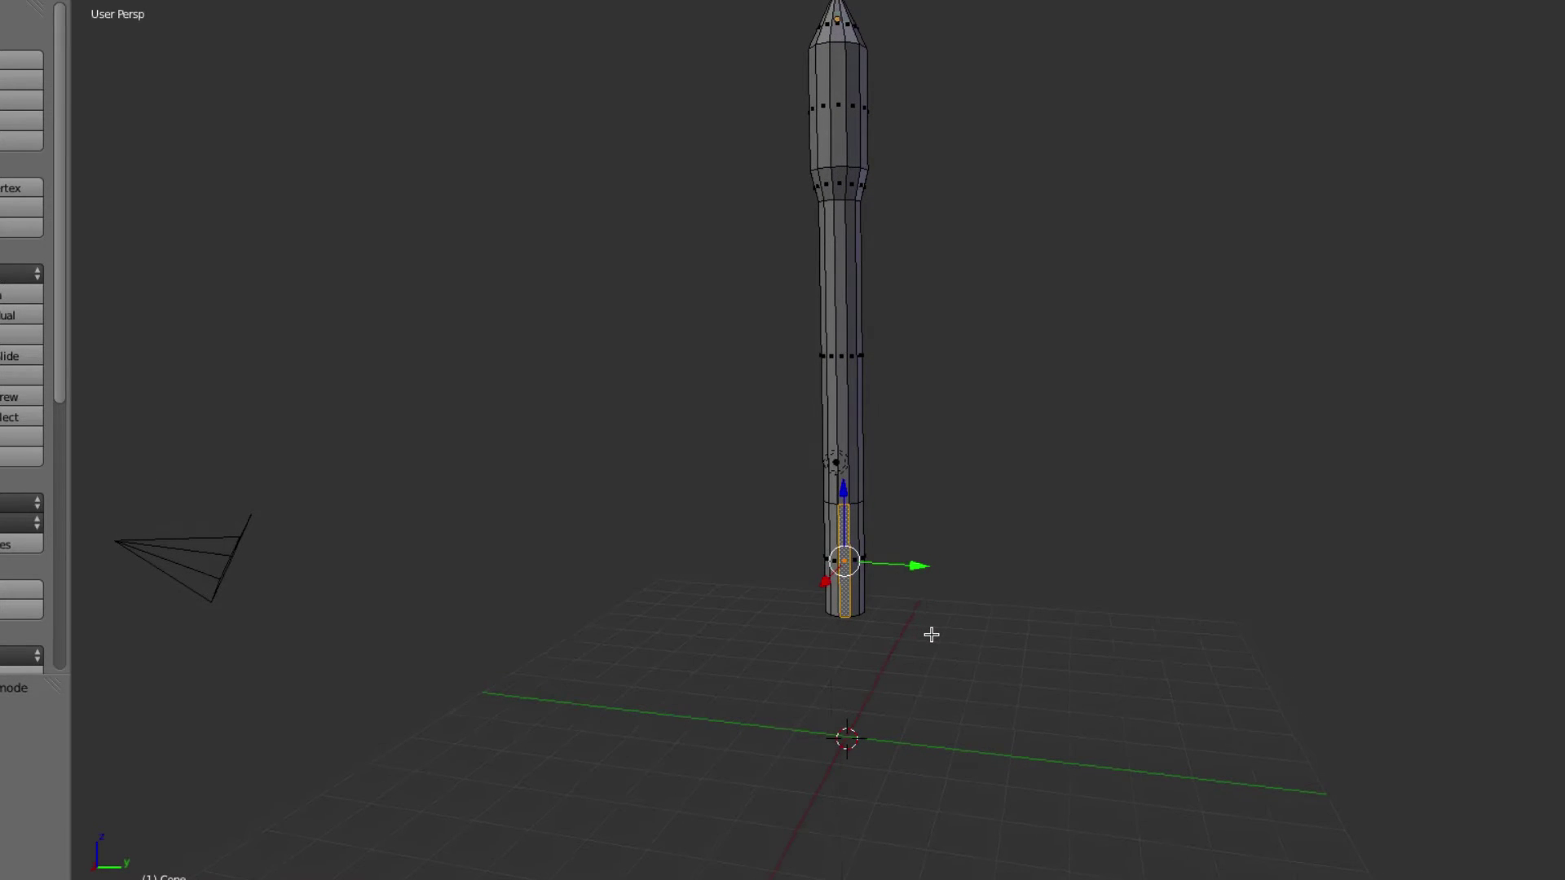
pyautogui.keyDown('ctrl'); pyautogui.keyDown('alt'); pyautogui.scroll(-2, 880, 600); pyautogui.keyUp('alt'); pyautogui.keyUp('ctrl')
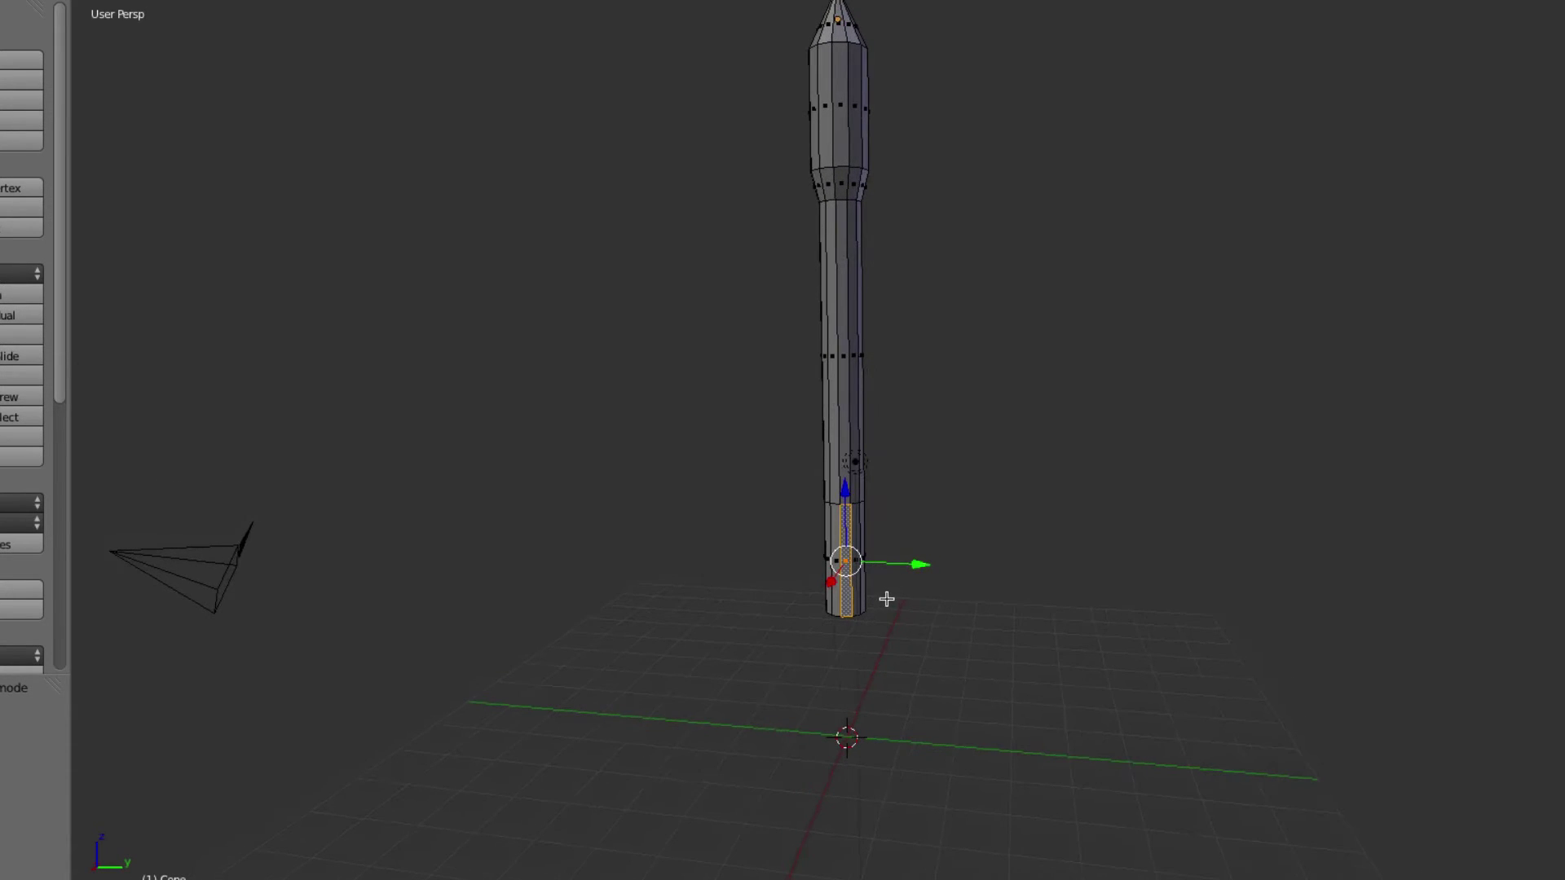
pyautogui.press('e')
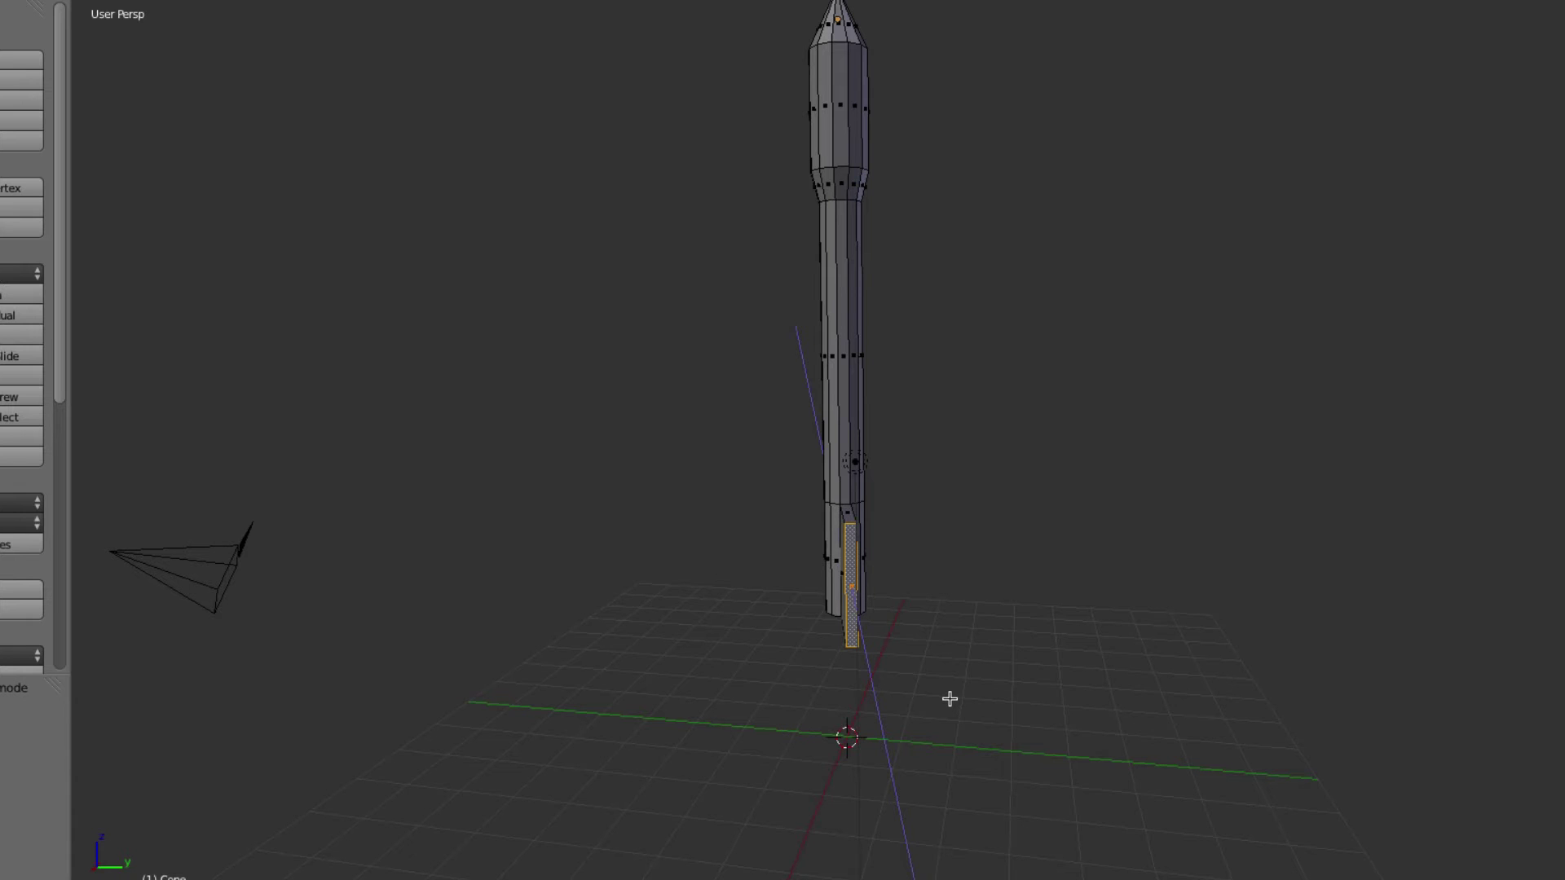
pyautogui.click(948, 698)
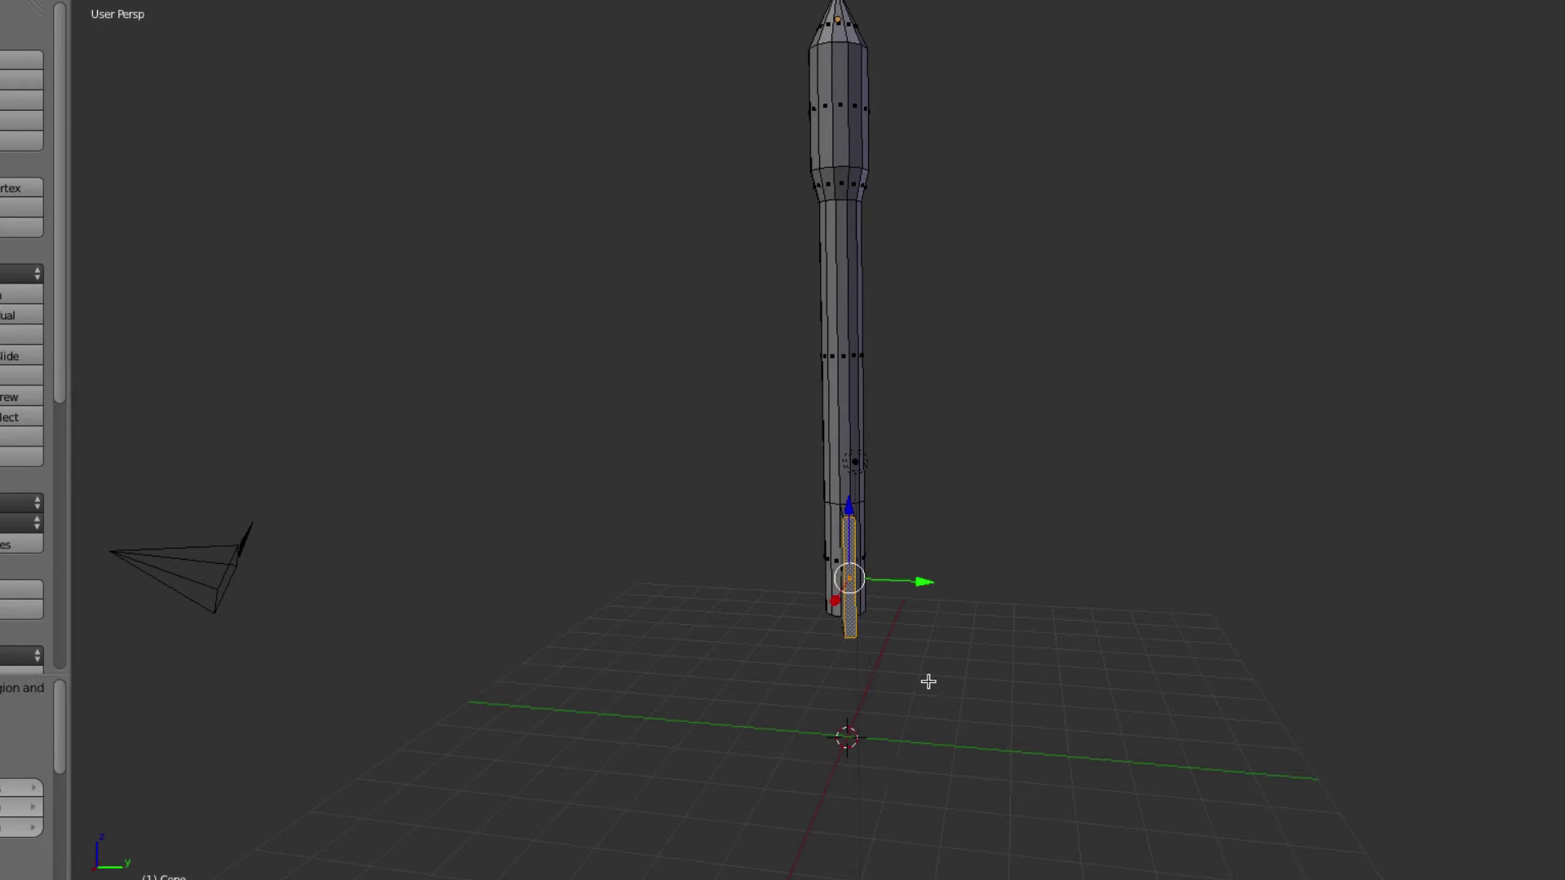
pyautogui.moveTo(840, 680); pyautogui.dragTo(945, 676, button='middle')
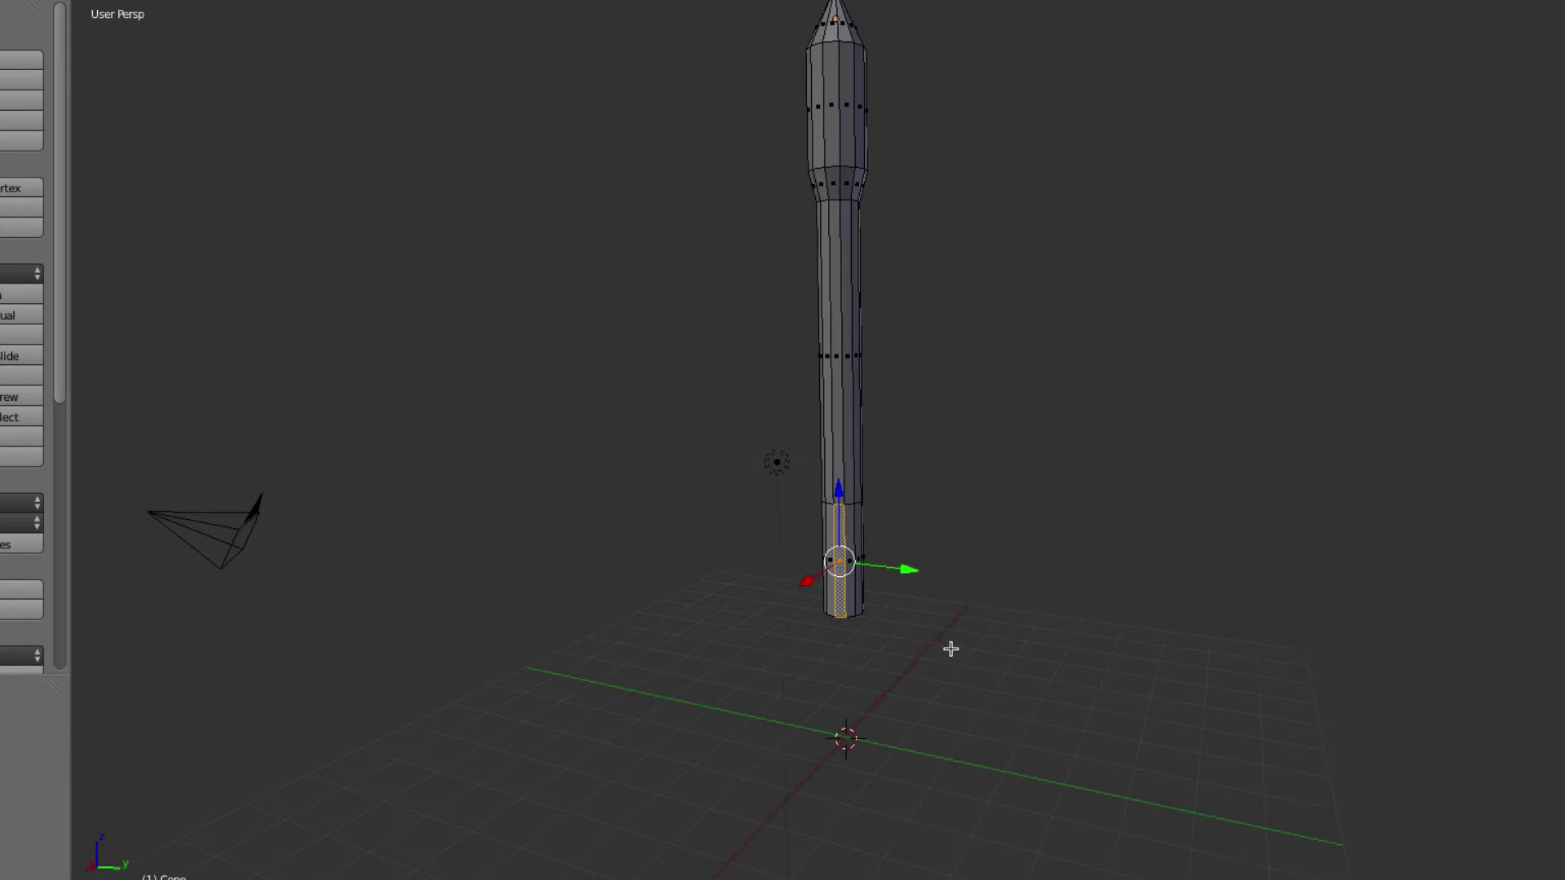
# Step: Extrude the selected tail side face outward to form the first flat fin
pyautogui.press('e')
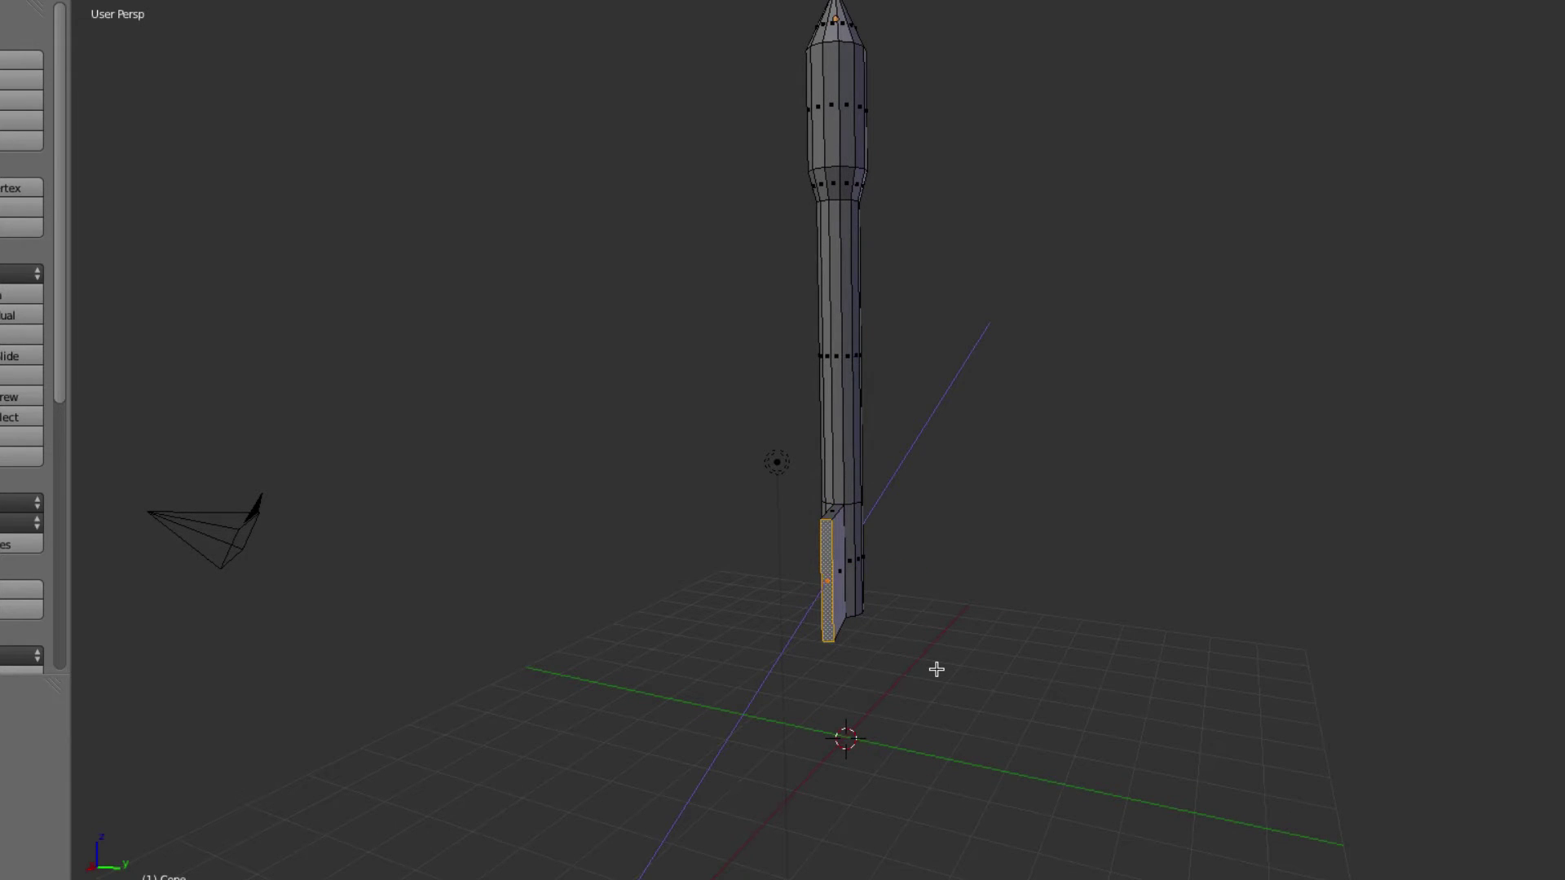
pyautogui.click(944, 670)
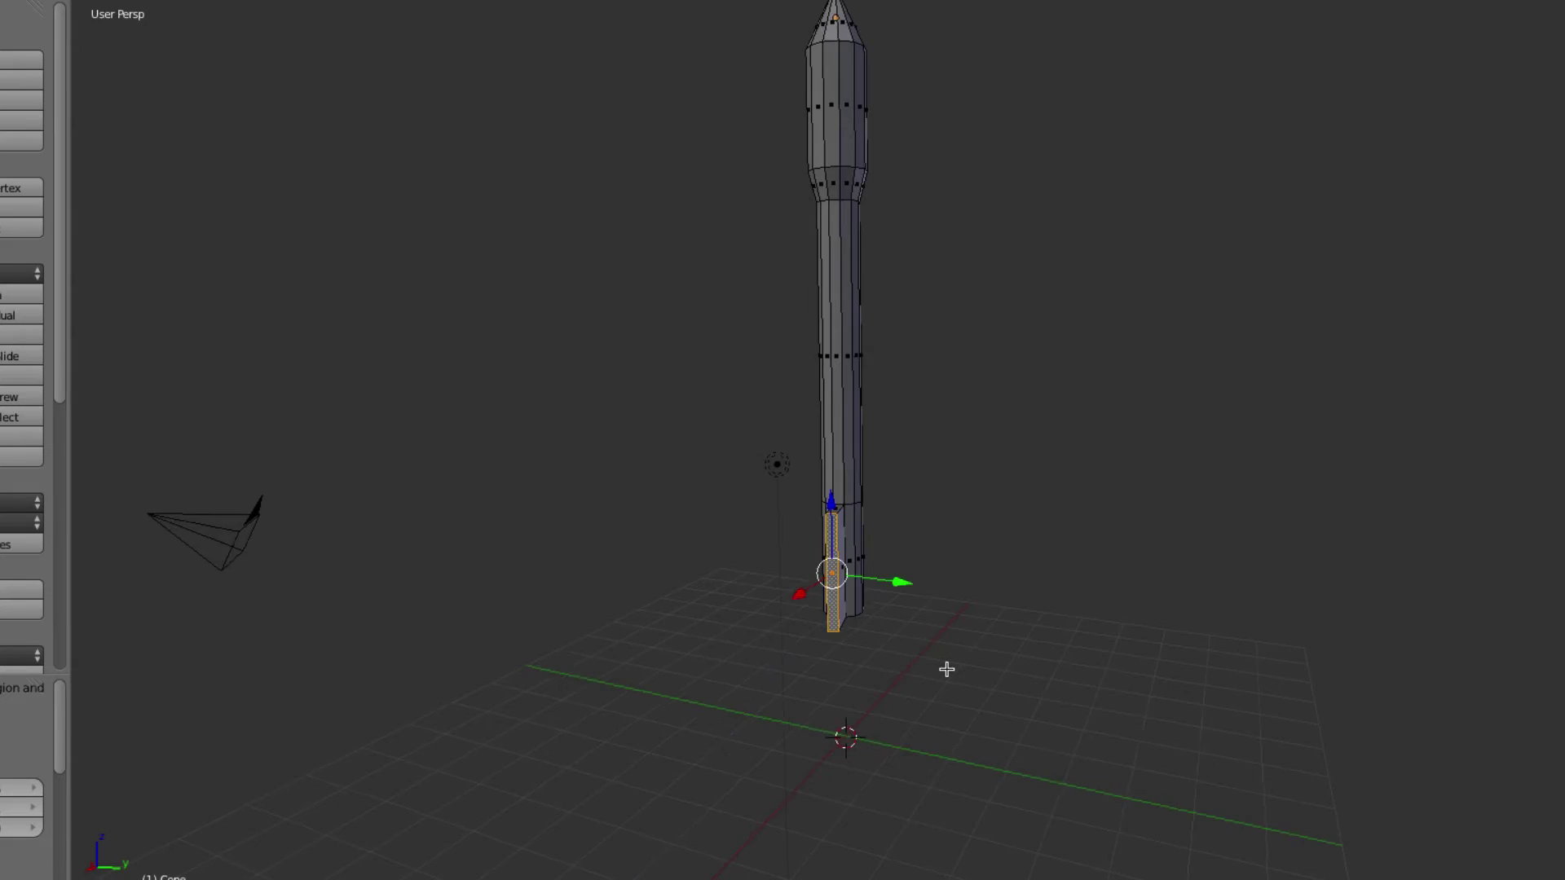
pyautogui.moveTo(946, 669); pyautogui.dragTo(949, 669, button='middle')
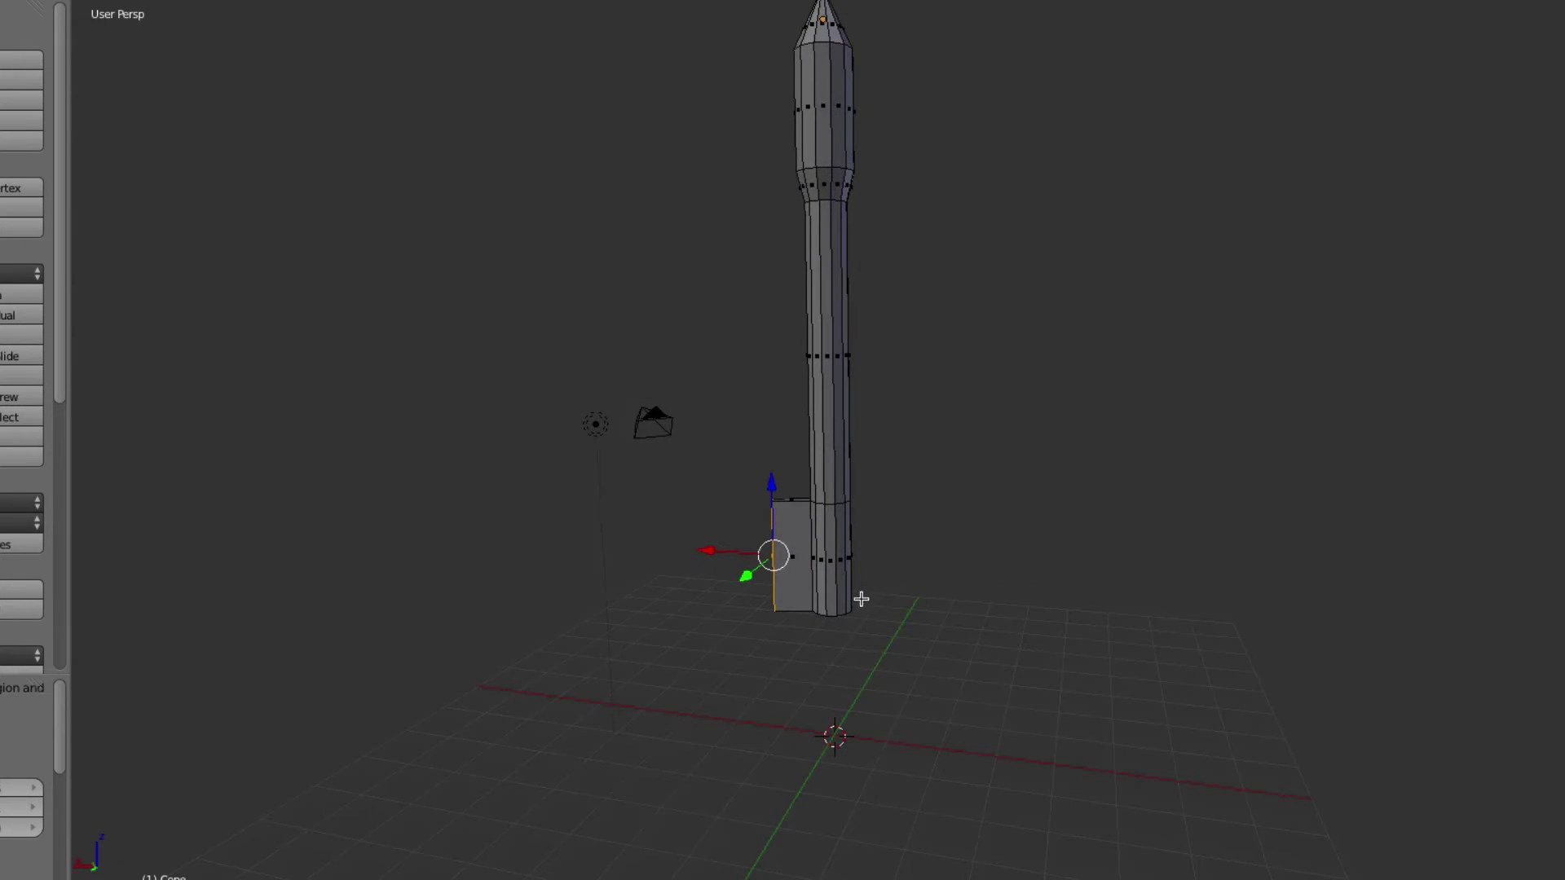
pyautogui.moveTo(861, 599); pyautogui.dragTo(839, 595, button='middle')
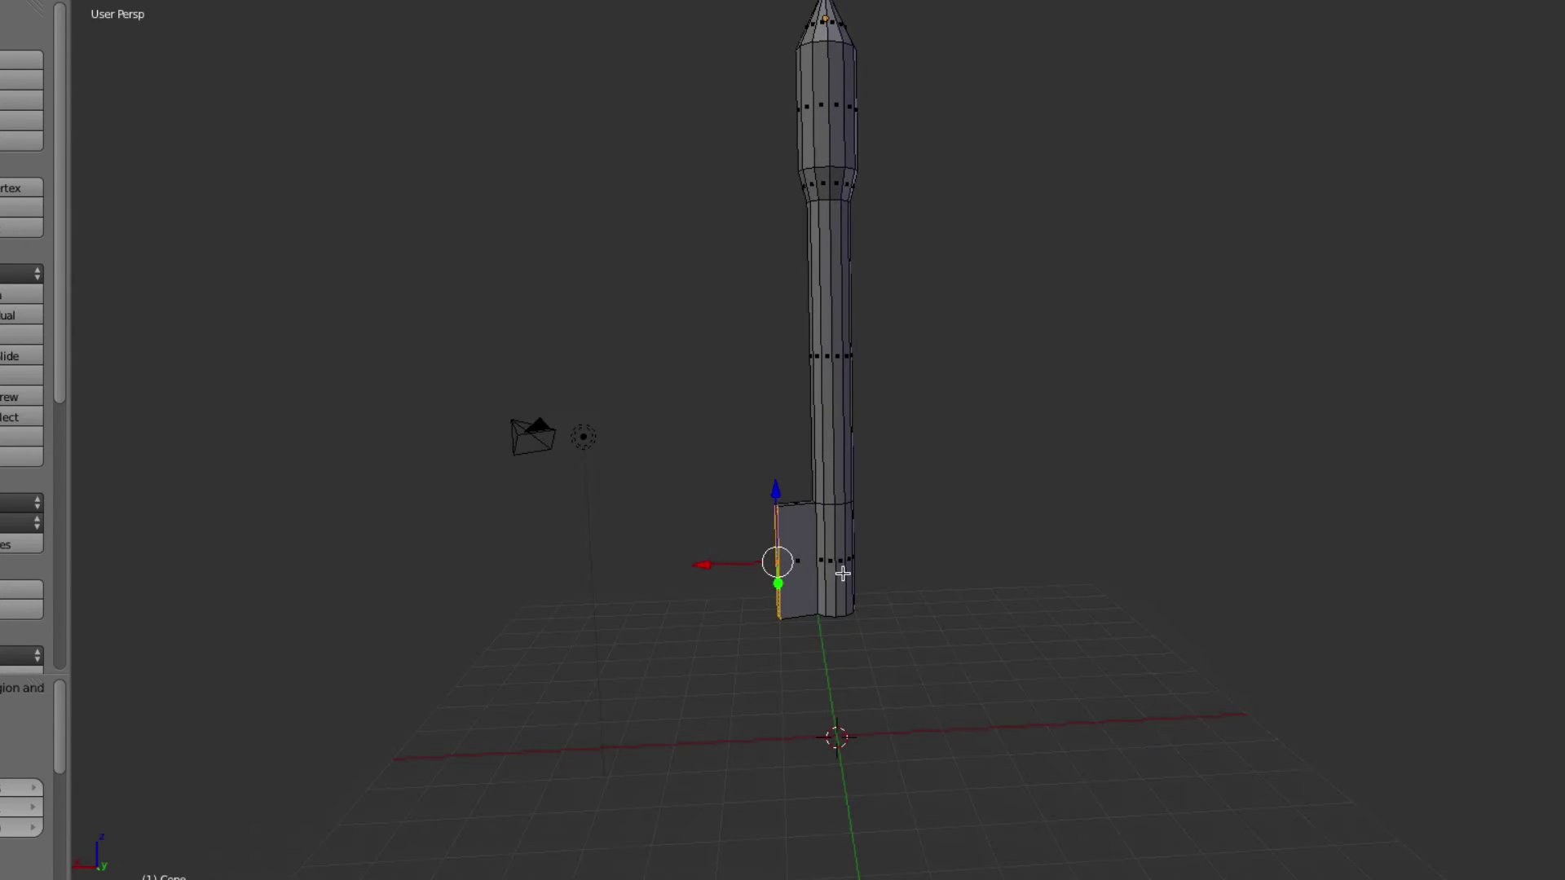
# Step: Extrude two more evenly spaced side faces of the tail section outward to form the second and third fins
pyautogui.rightClick(843, 574)
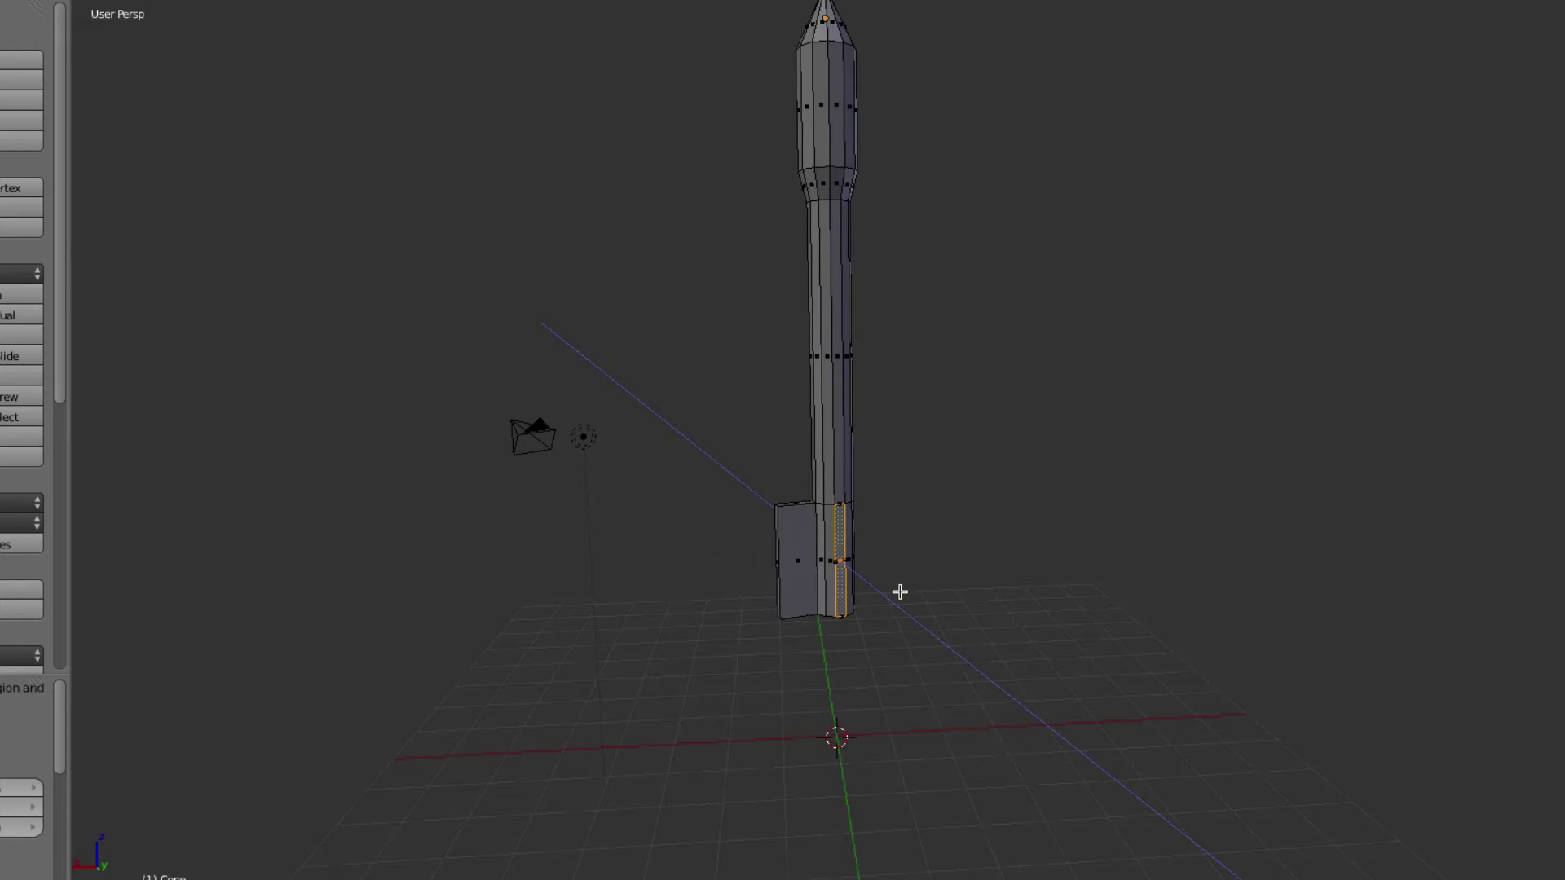
pyautogui.moveTo(902, 590); pyautogui.dragTo(904, 589, button='middle')
pyautogui.rightClick(838, 540)
pyautogui.press('e')
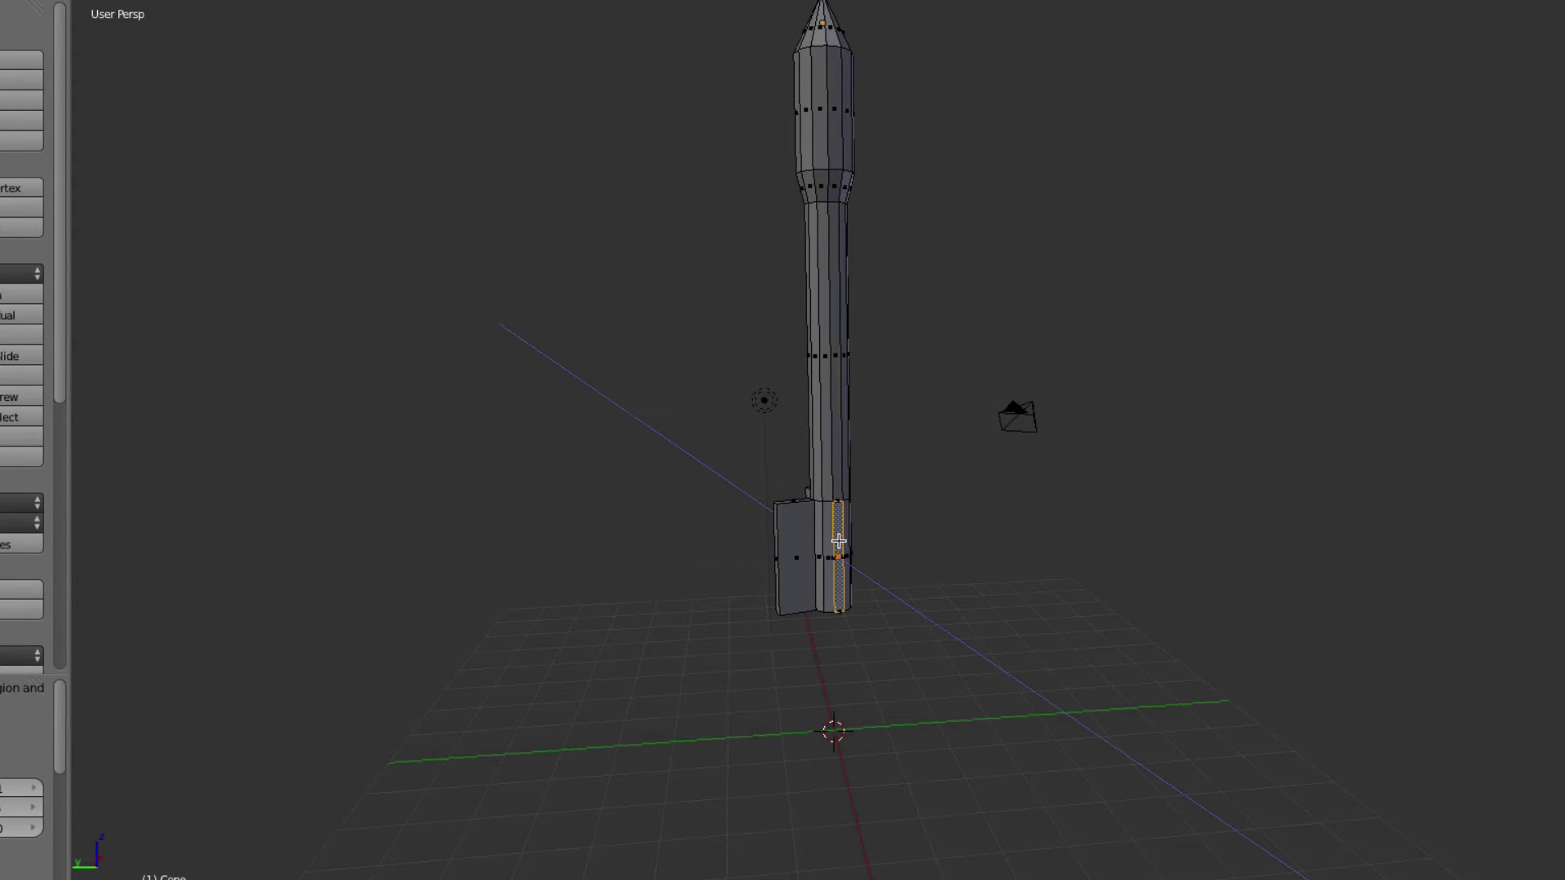
pyautogui.click(838, 540)
# Step: Extrude the remaining evenly spaced side face of the tail section outward as the fourth fin
pyautogui.moveTo(900, 531)
pyautogui.mouseDown(button='middle')
pyautogui.moveTo(933, 530)
pyautogui.moveTo(905, 534)
pyautogui.mouseUp(button='middle')
pyautogui.rightClick(853, 533)
pyautogui.press('e')
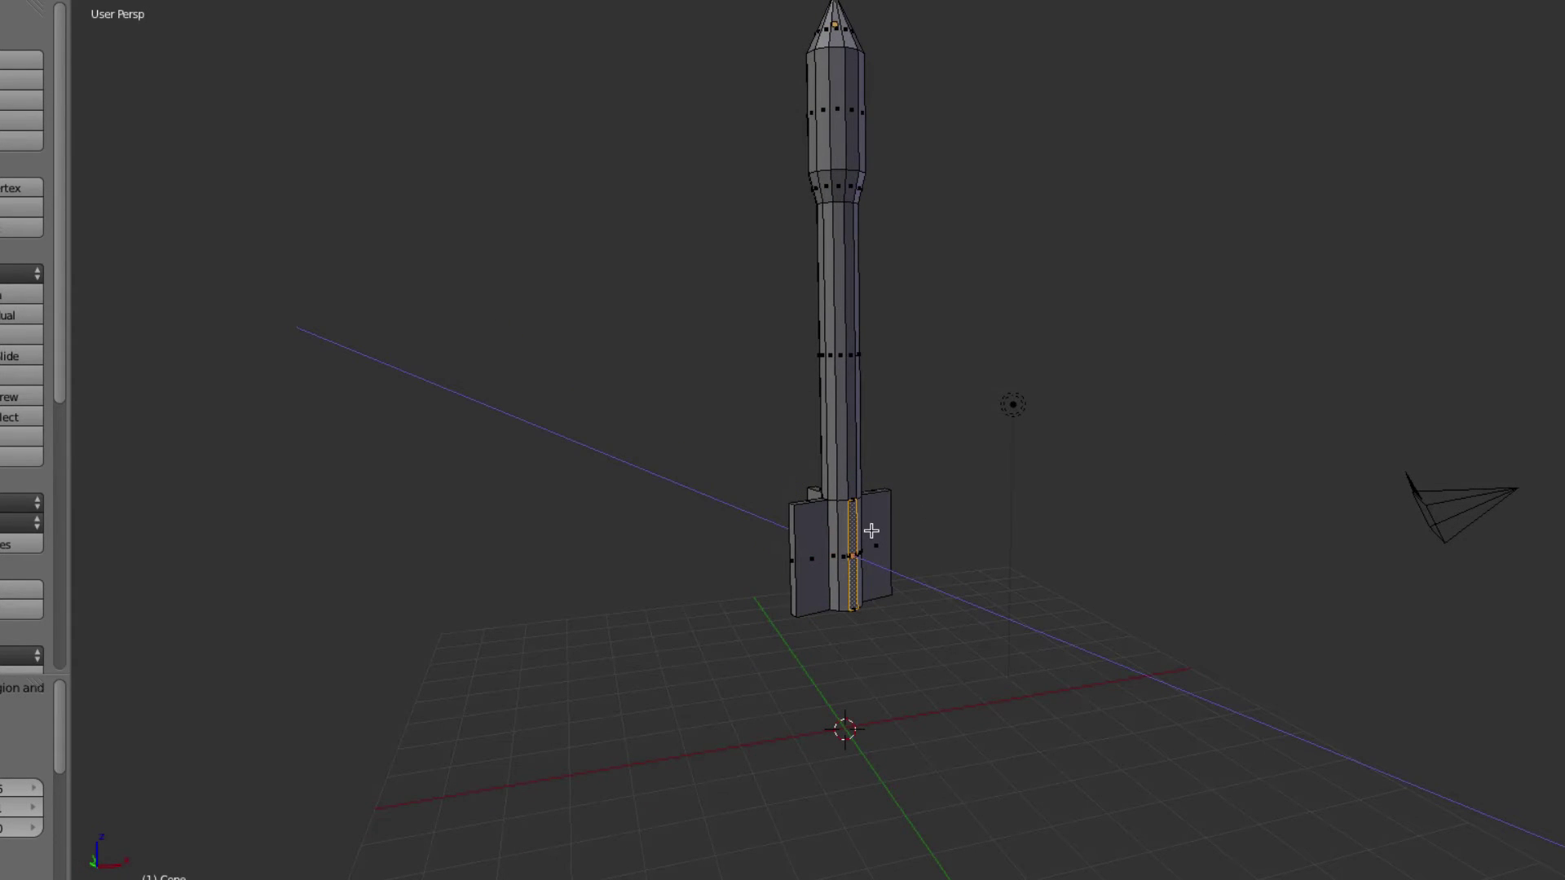
pyautogui.click(871, 530)
# Step: Scale down the outer face of the fourth fin so the fin tapers away from the body
pyautogui.moveTo(896, 531); pyautogui.dragTo(903, 536, button='middle')
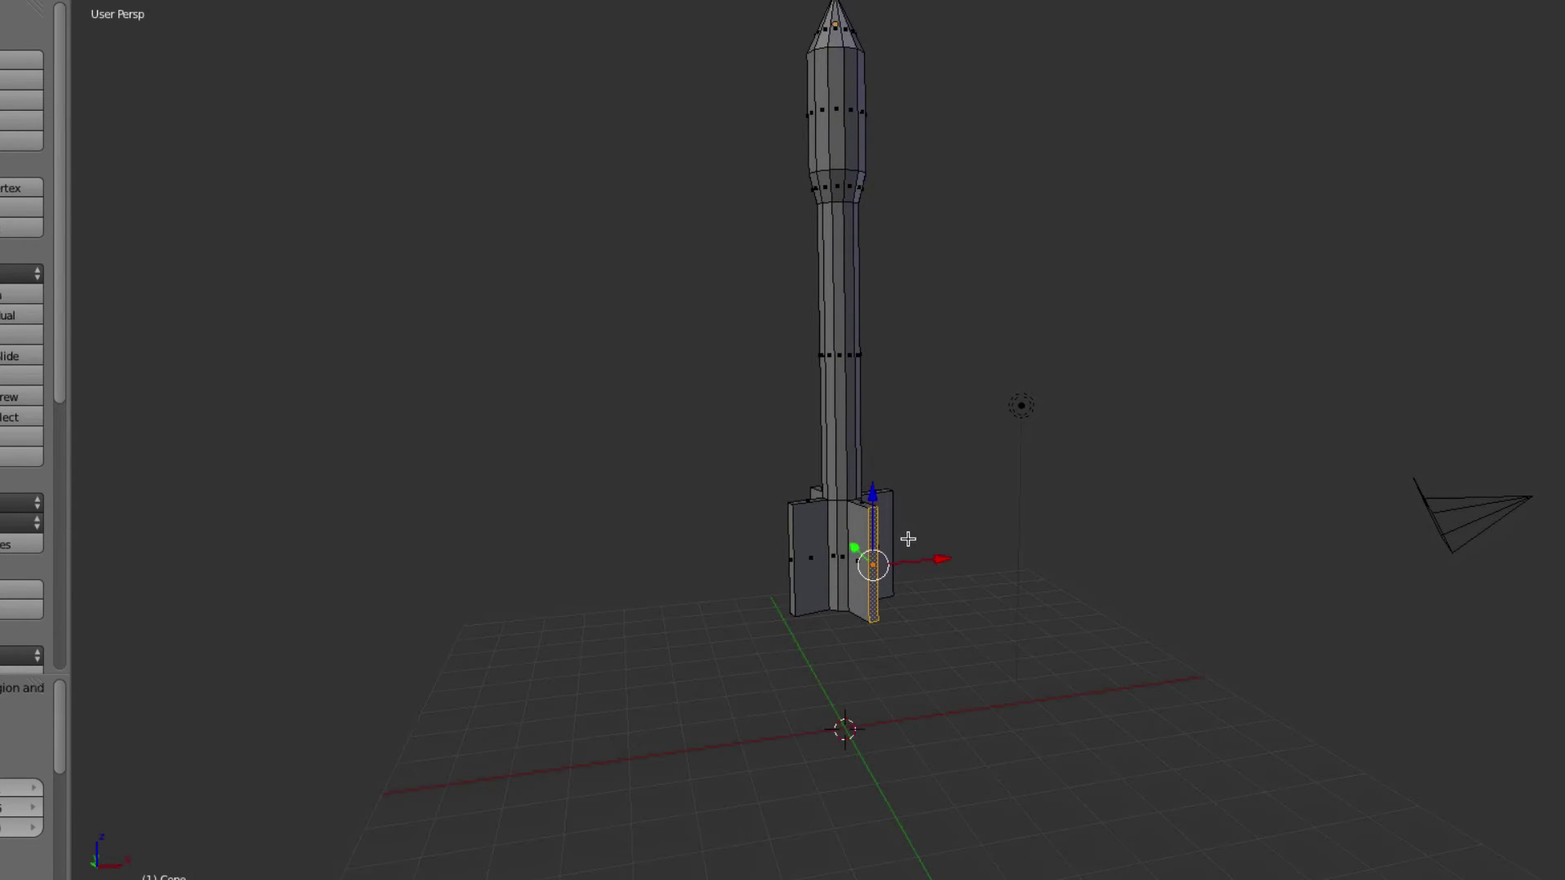
pyautogui.press('s')
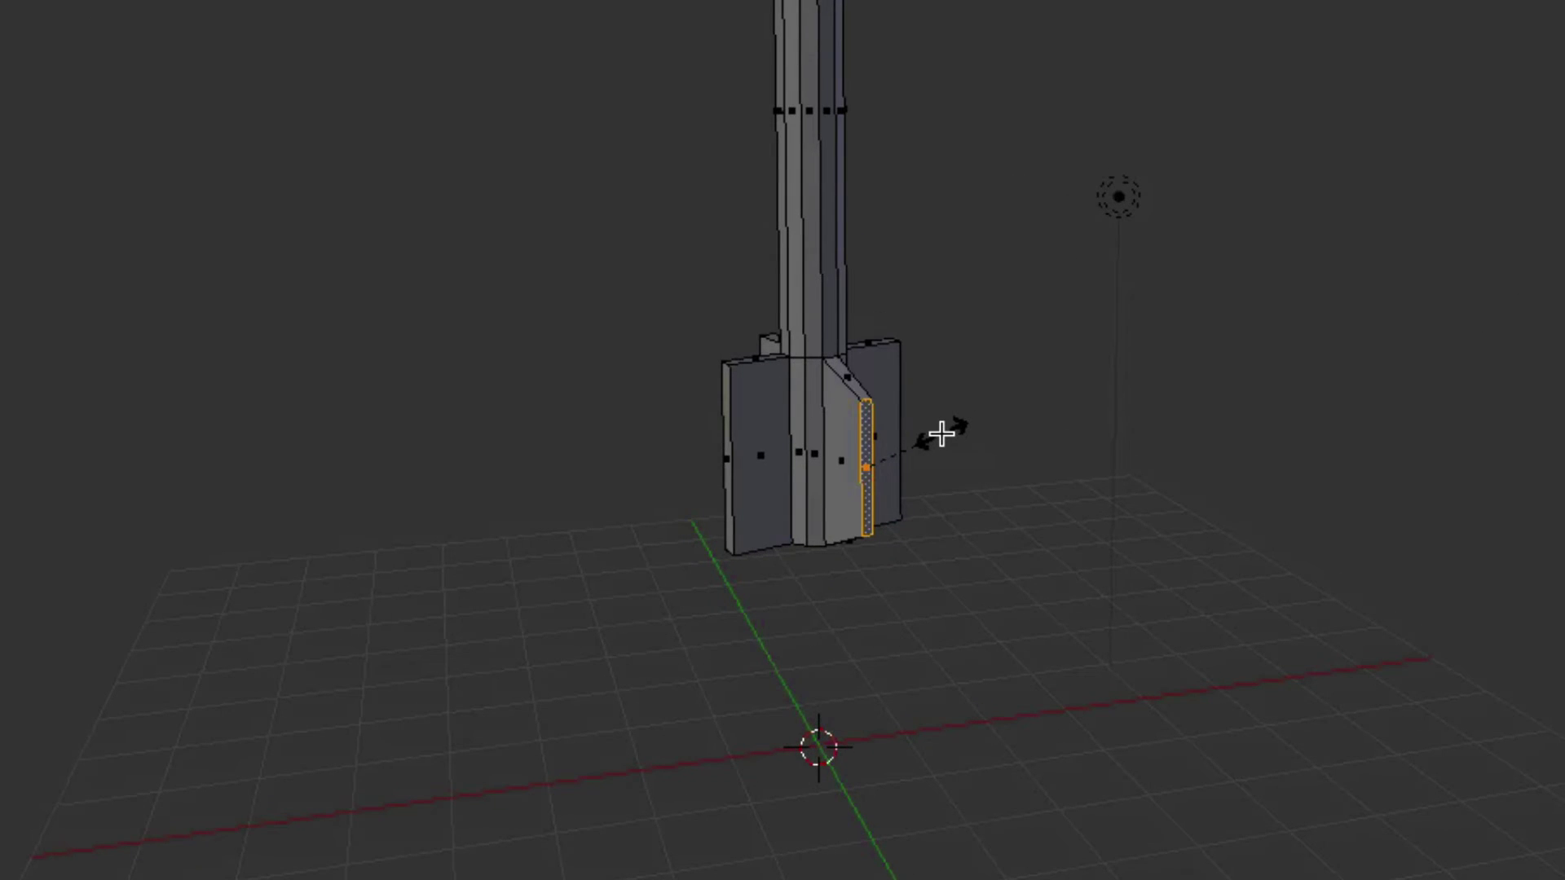
pyautogui.click(941, 433)
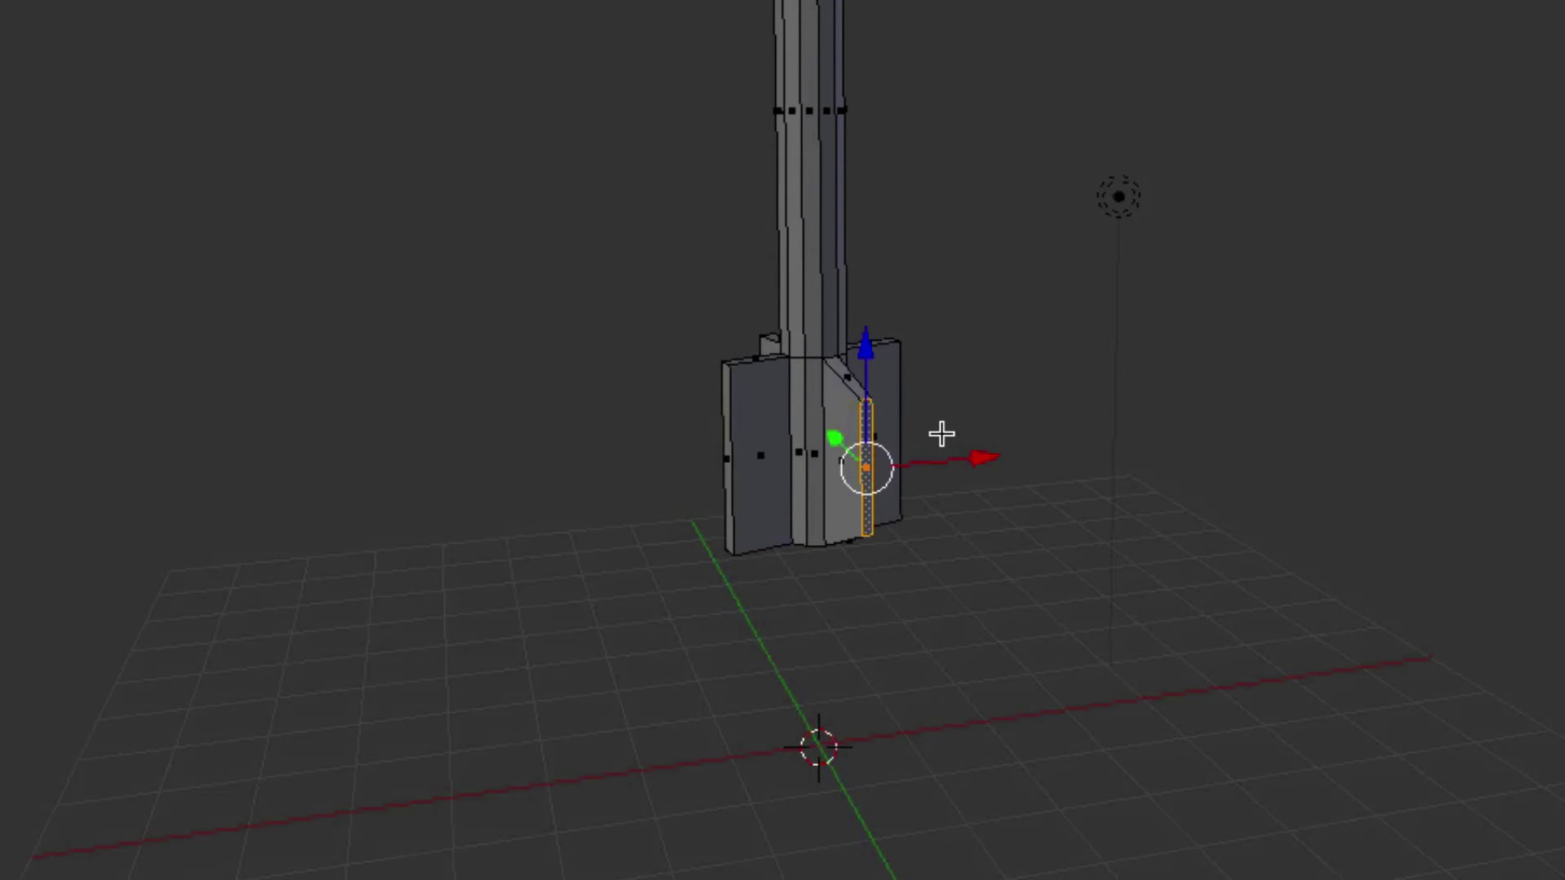
# Step: Select the outer face of an untapered neighbouring fin and scale it to 0.7
pyautogui.moveTo(941, 434); pyautogui.dragTo(1022, 450, button='middle')
pyautogui.rightClick(875, 462)
pyautogui.hscroll(10, 1004, 483)
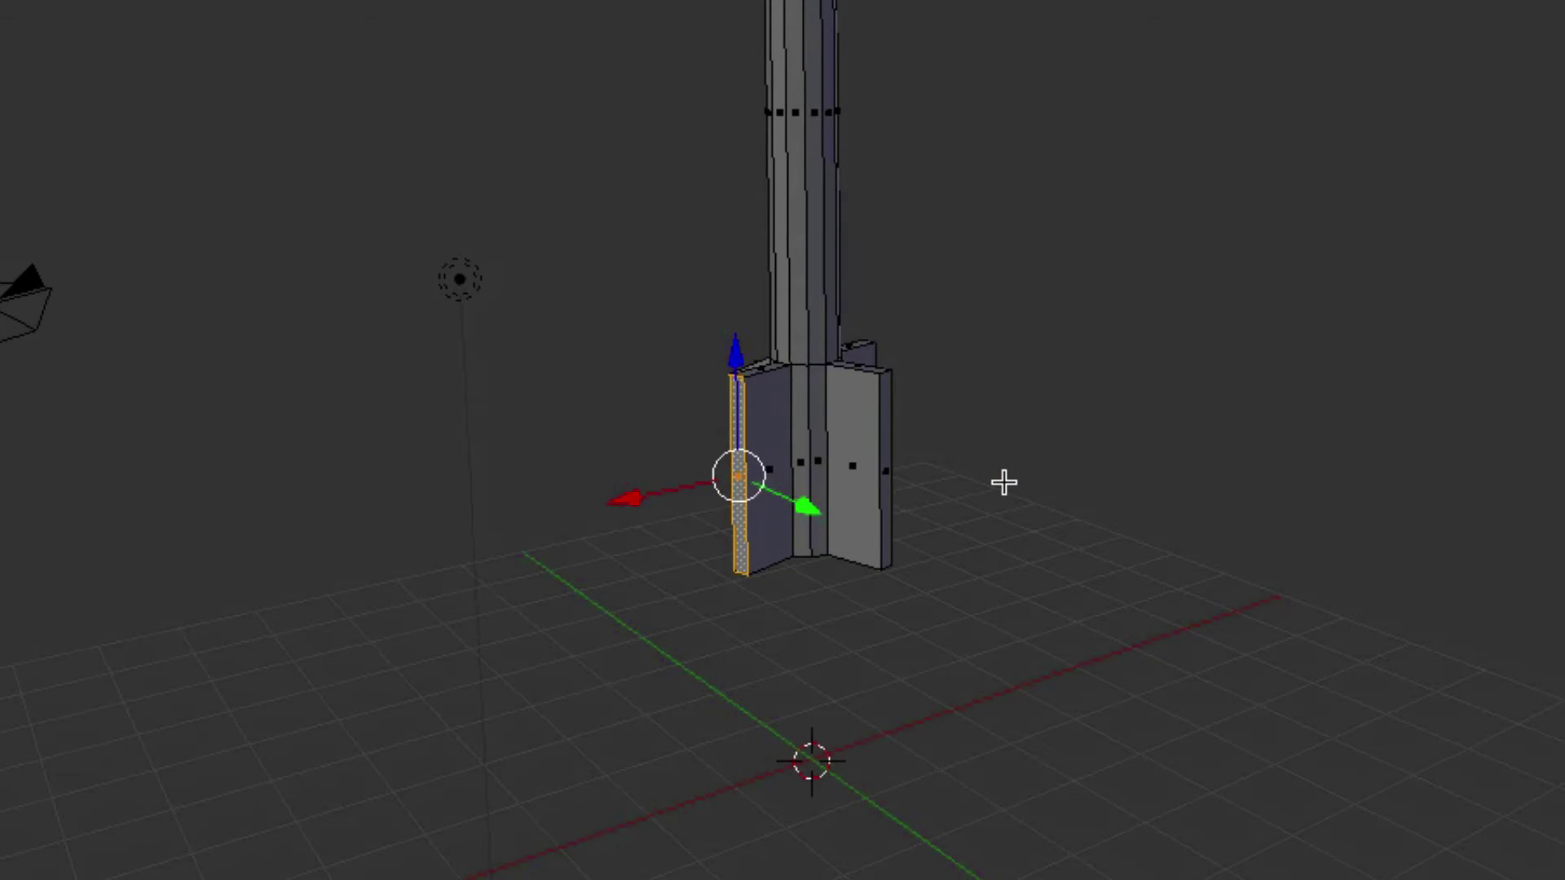
pyautogui.write('s0.7')
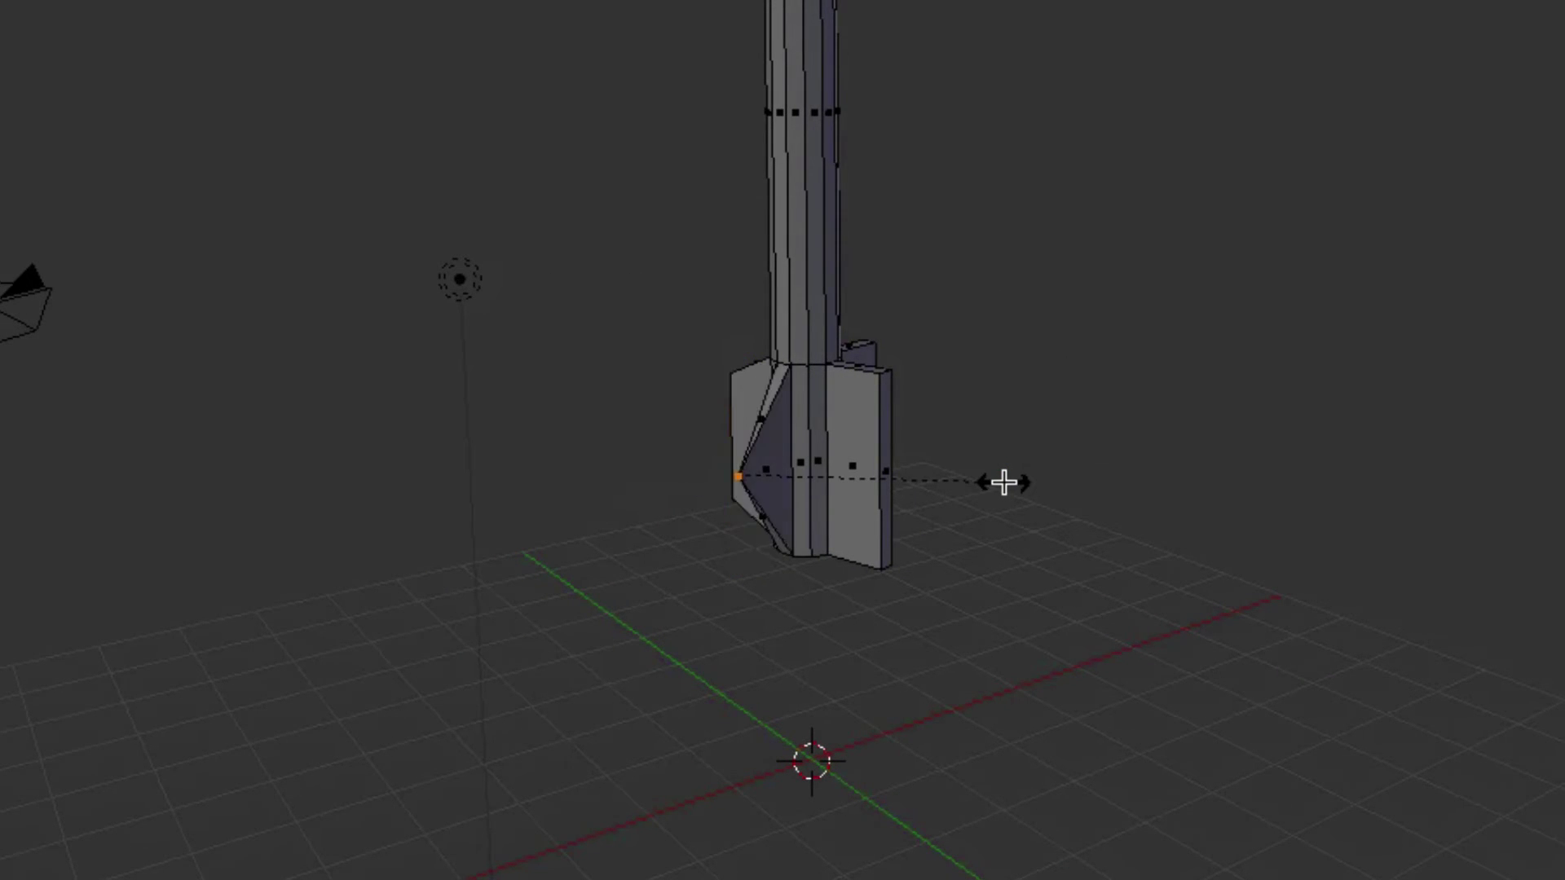
pyautogui.press('Return')
# Step: Scale down the outer faces of the two remaining untapered fins to match, using a factor of 0.7 on the last one
pyautogui.rightClick(887, 455)
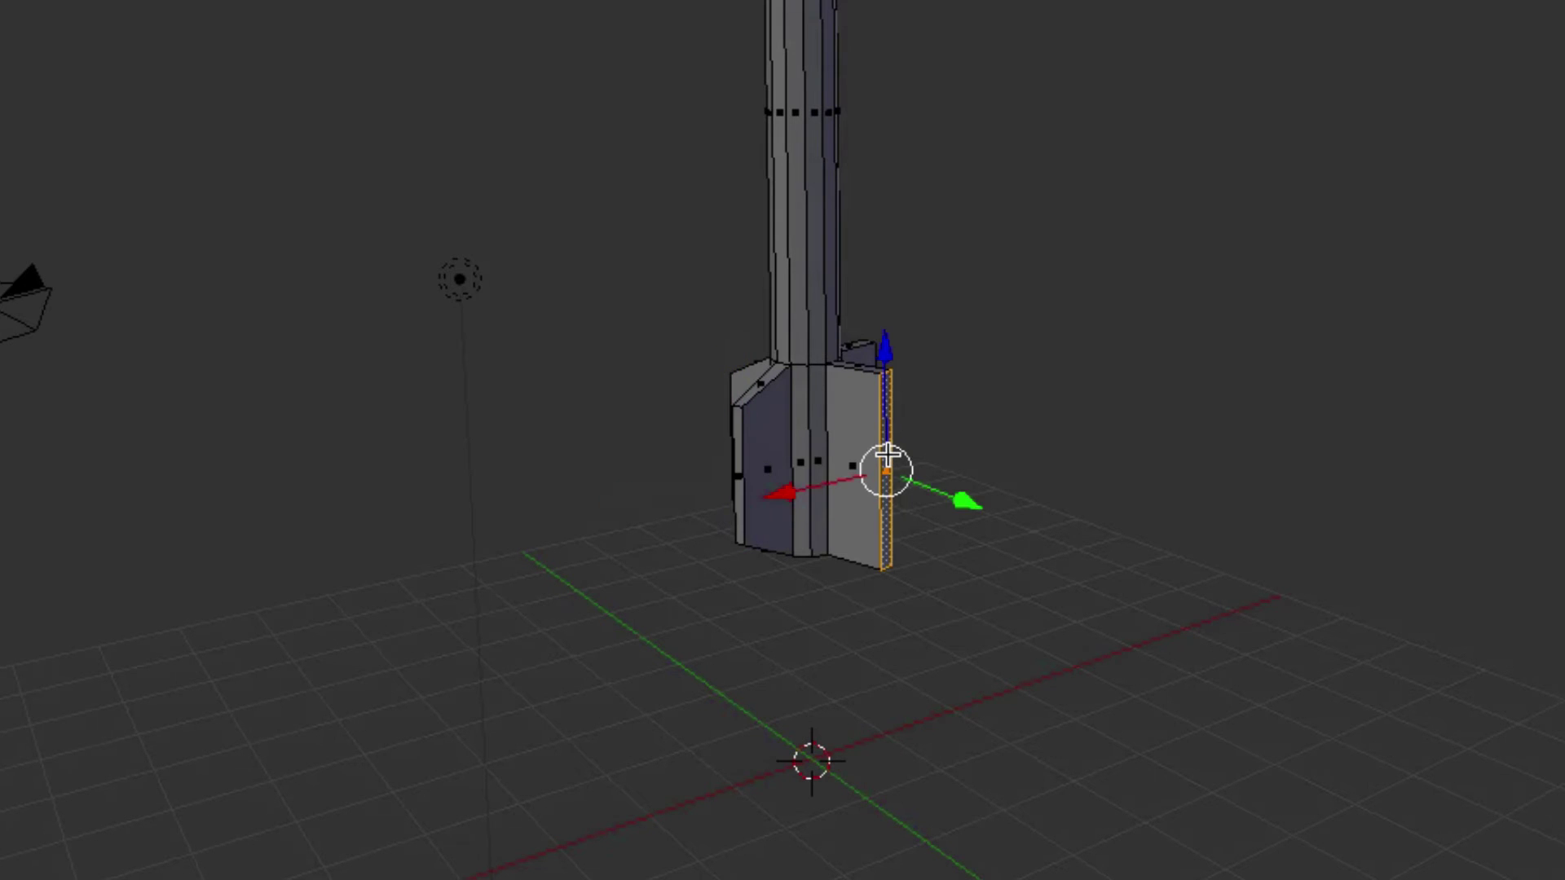
pyautogui.press('s')
pyautogui.press('z')
pyautogui.click(887, 455)
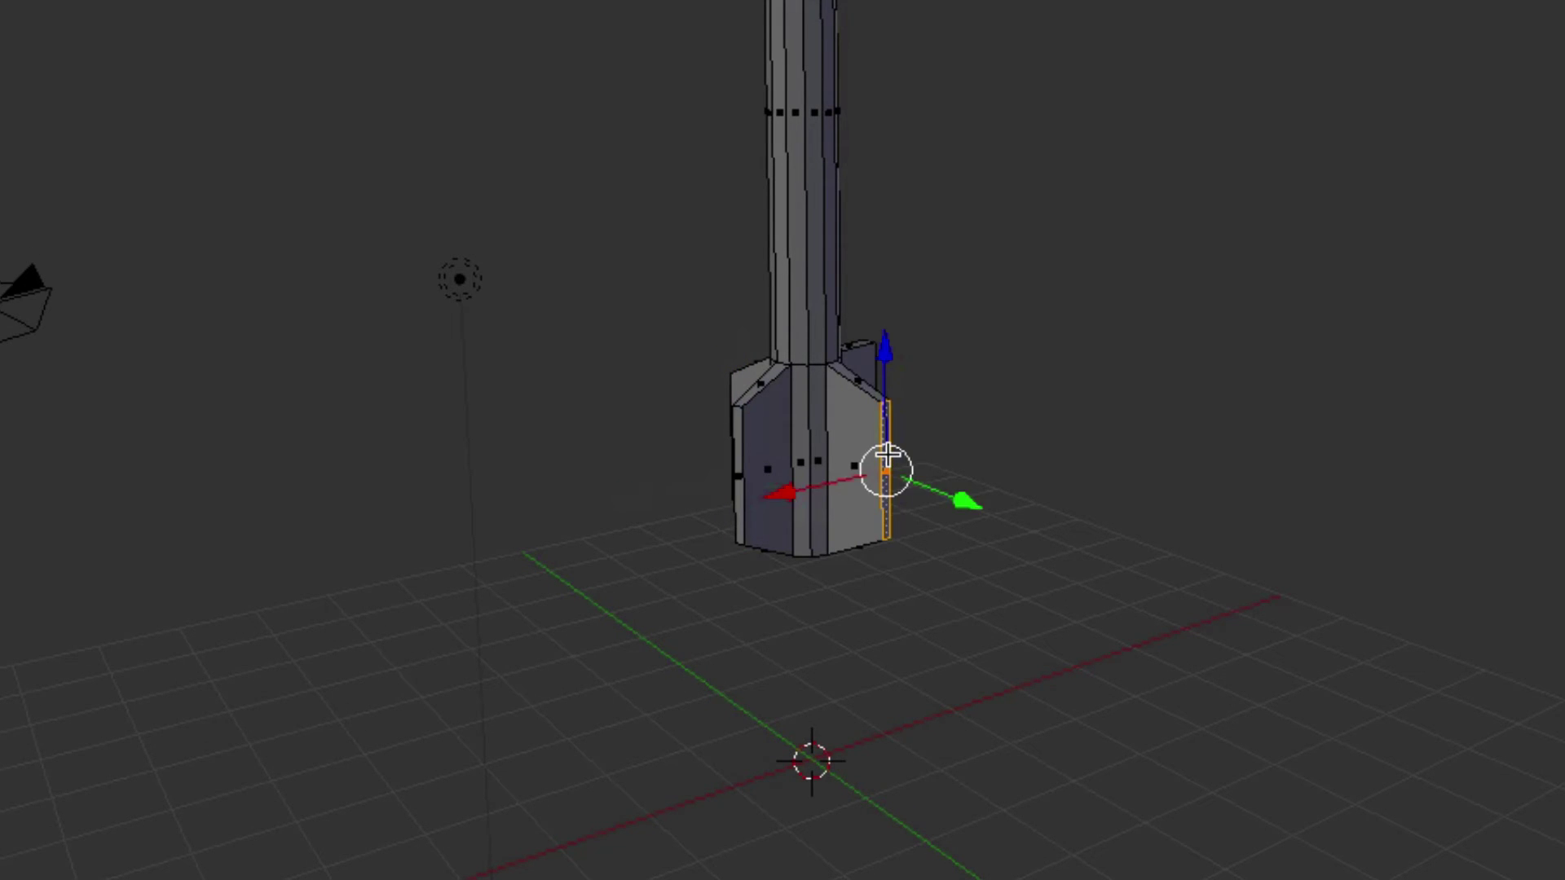
pyautogui.moveTo(978, 433); pyautogui.dragTo(850, 440, button='middle')
pyautogui.rightClick(849, 440)
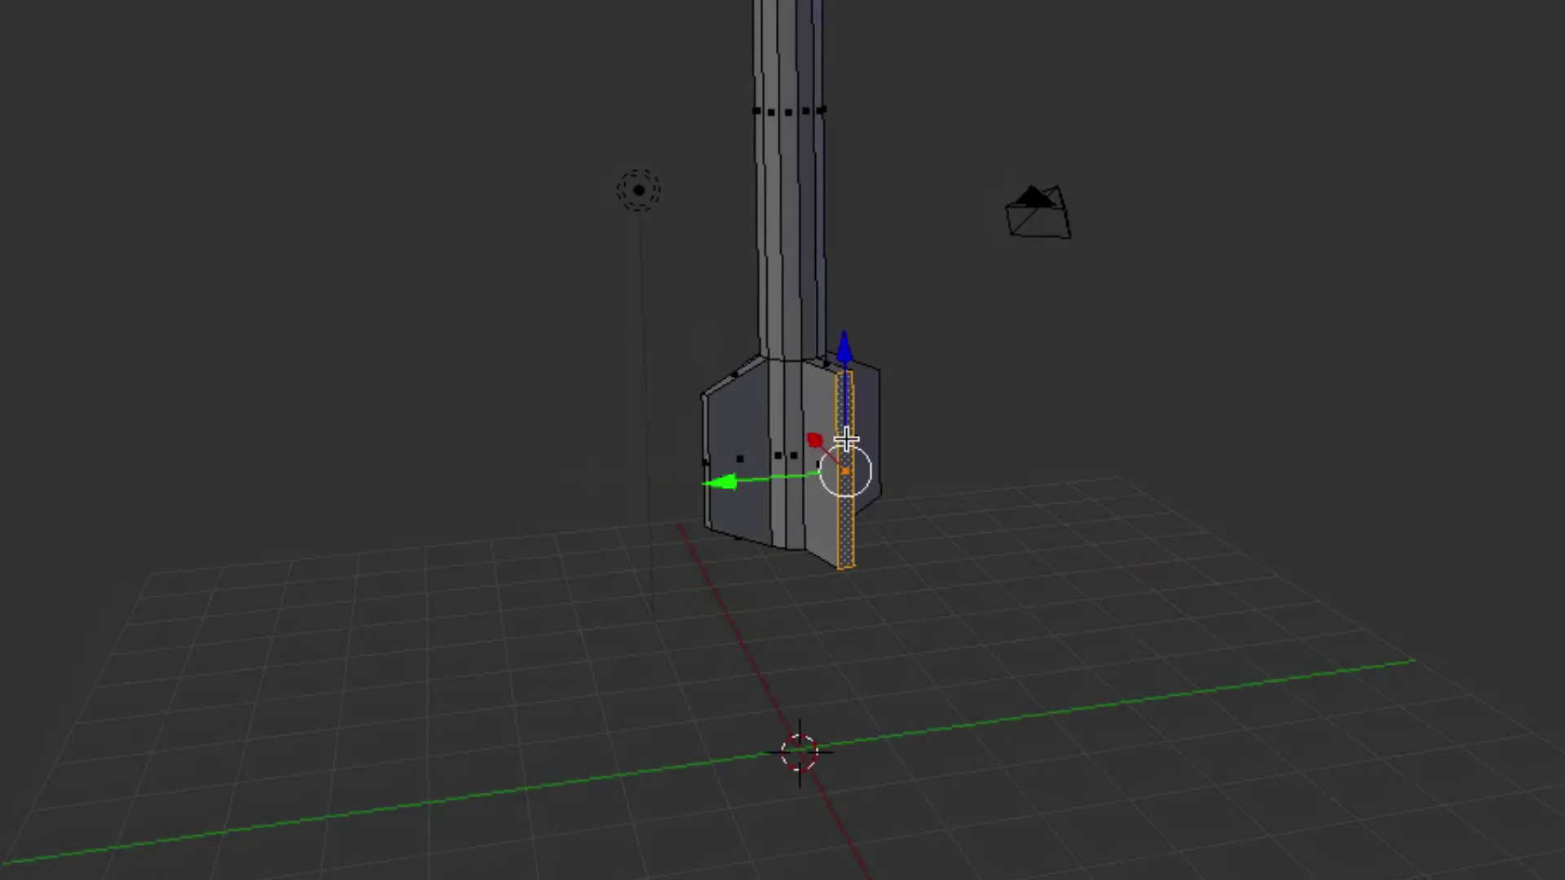
pyautogui.write('s0.7')
pyautogui.press('Return')
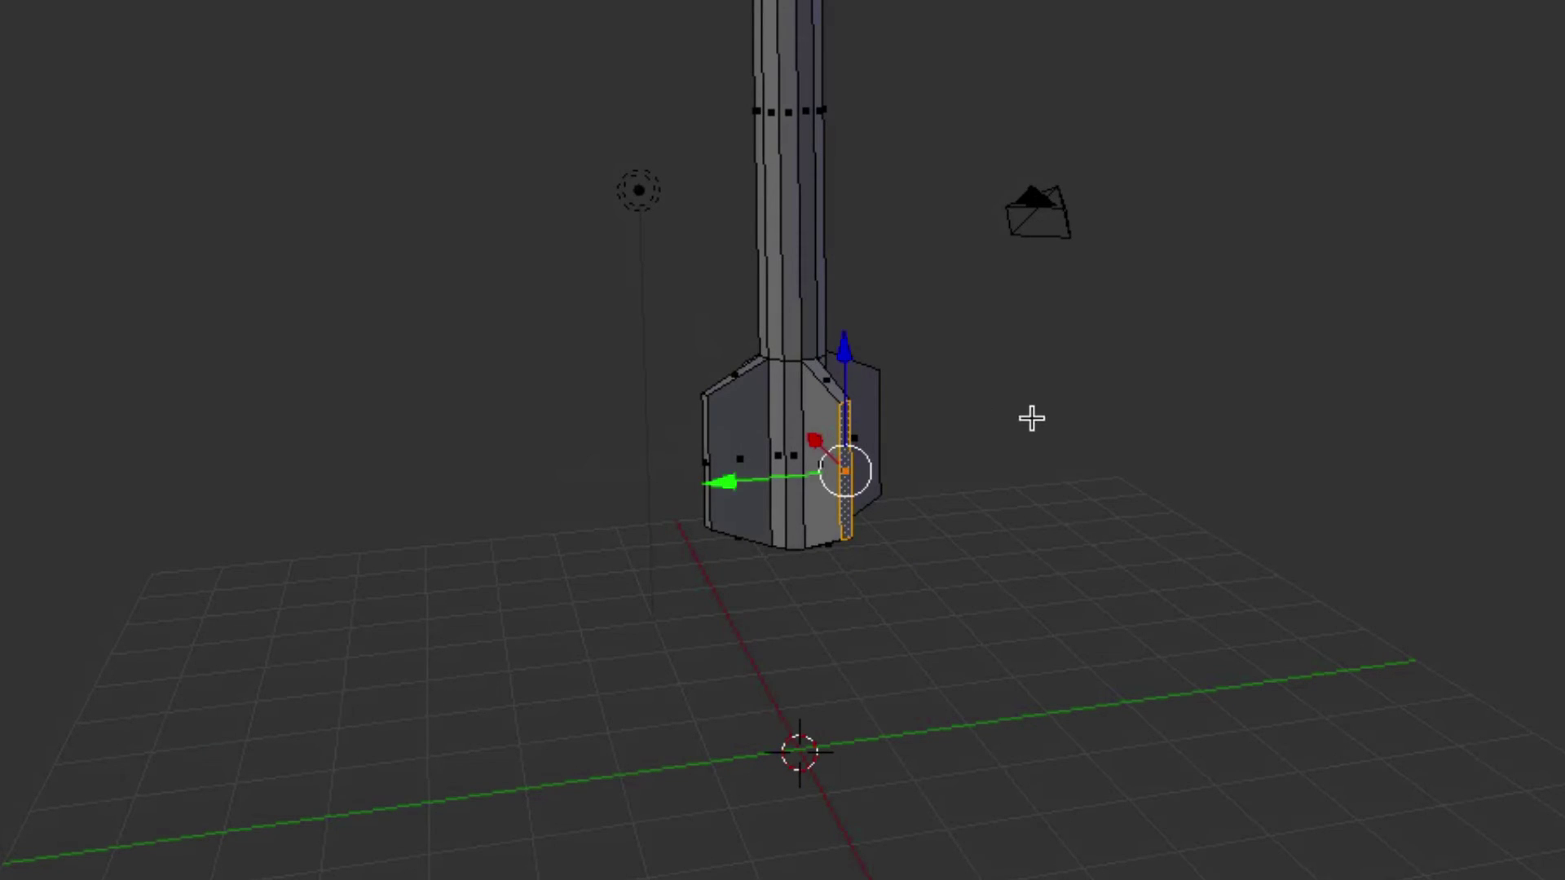
# Step: Select the outer faces of all four fins together and lower them slightly along the Z axis
pyautogui.moveTo(1030, 419); pyautogui.dragTo(782, 452, button='middle')
pyautogui.keyDown('shift'); pyautogui.rightClick(876, 439); pyautogui.keyUp('shift')
pyautogui.keyDown('shift'); pyautogui.rightClick(795, 463); pyautogui.keyUp('shift')
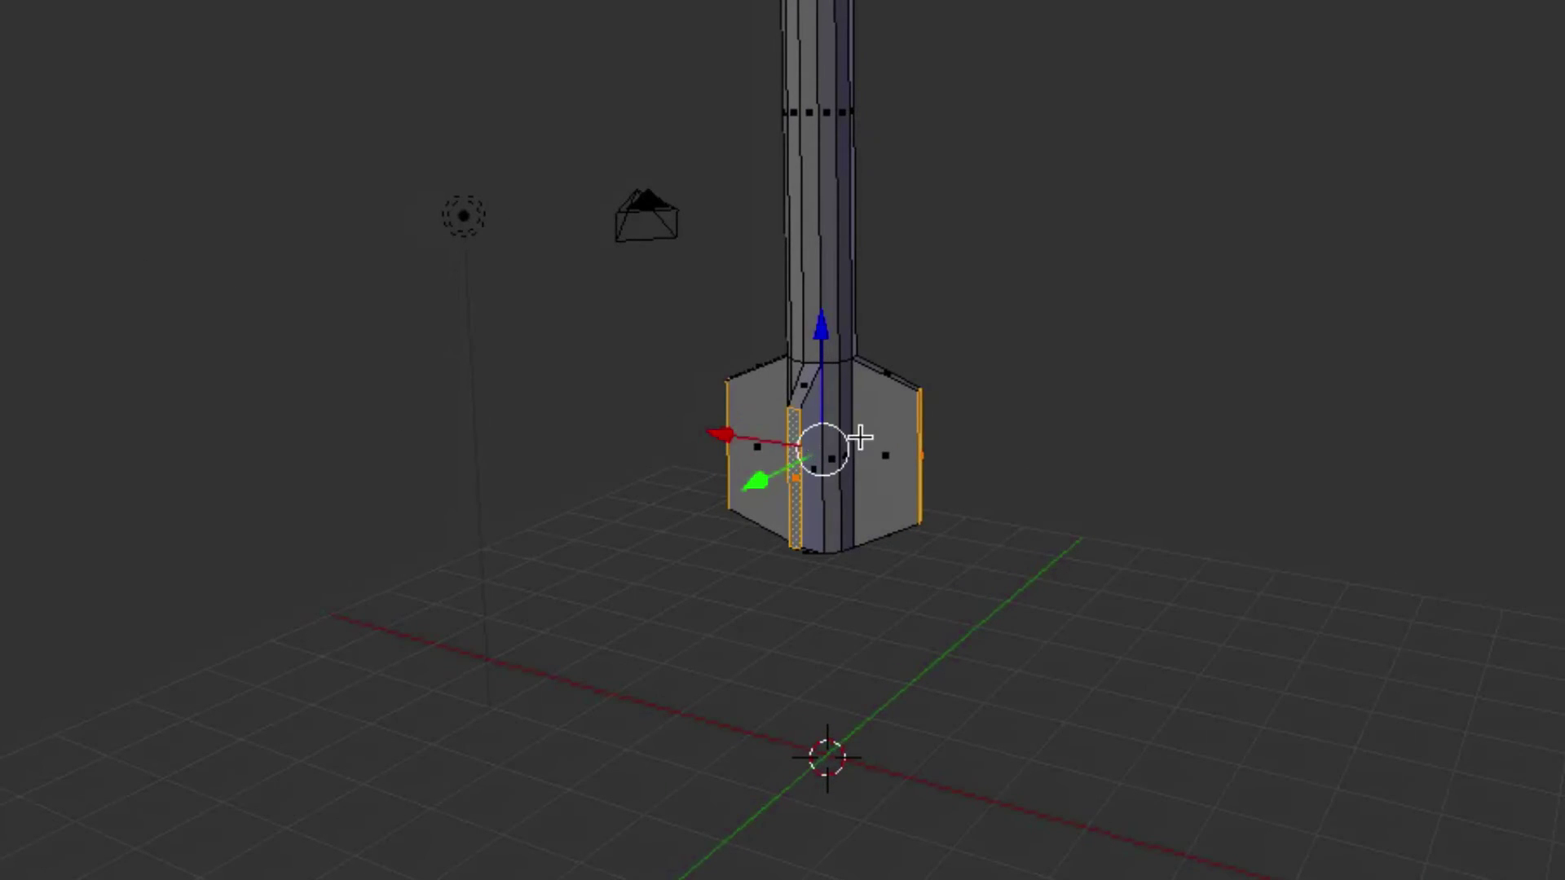
pyautogui.moveTo(717, 411); pyautogui.dragTo(878, 364, button='middle')
pyautogui.press('g')
pyautogui.press('z')
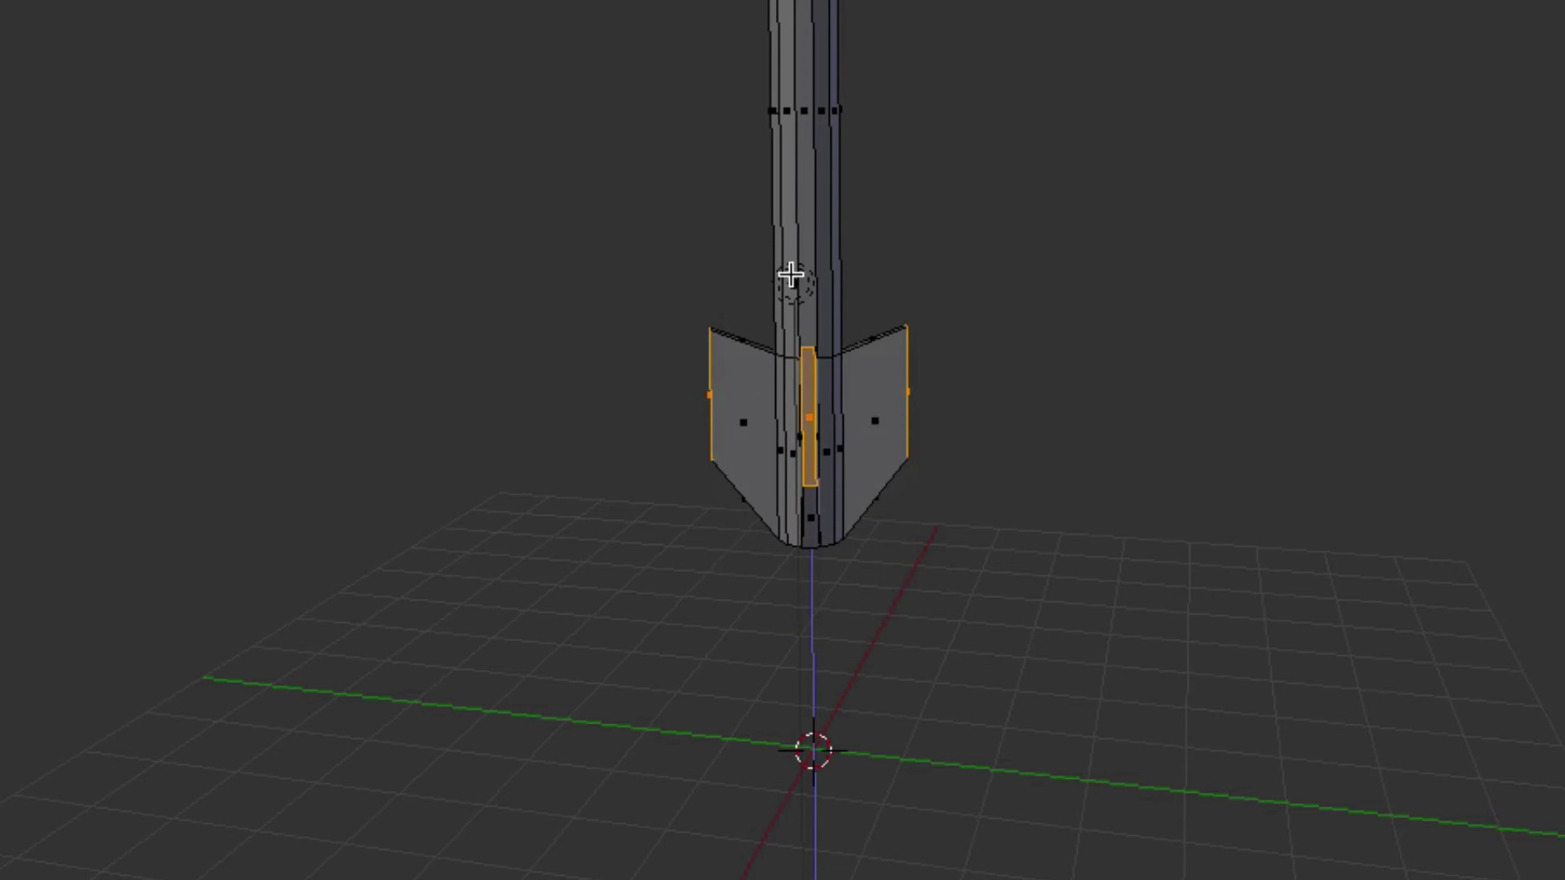
pyautogui.click(790, 339)
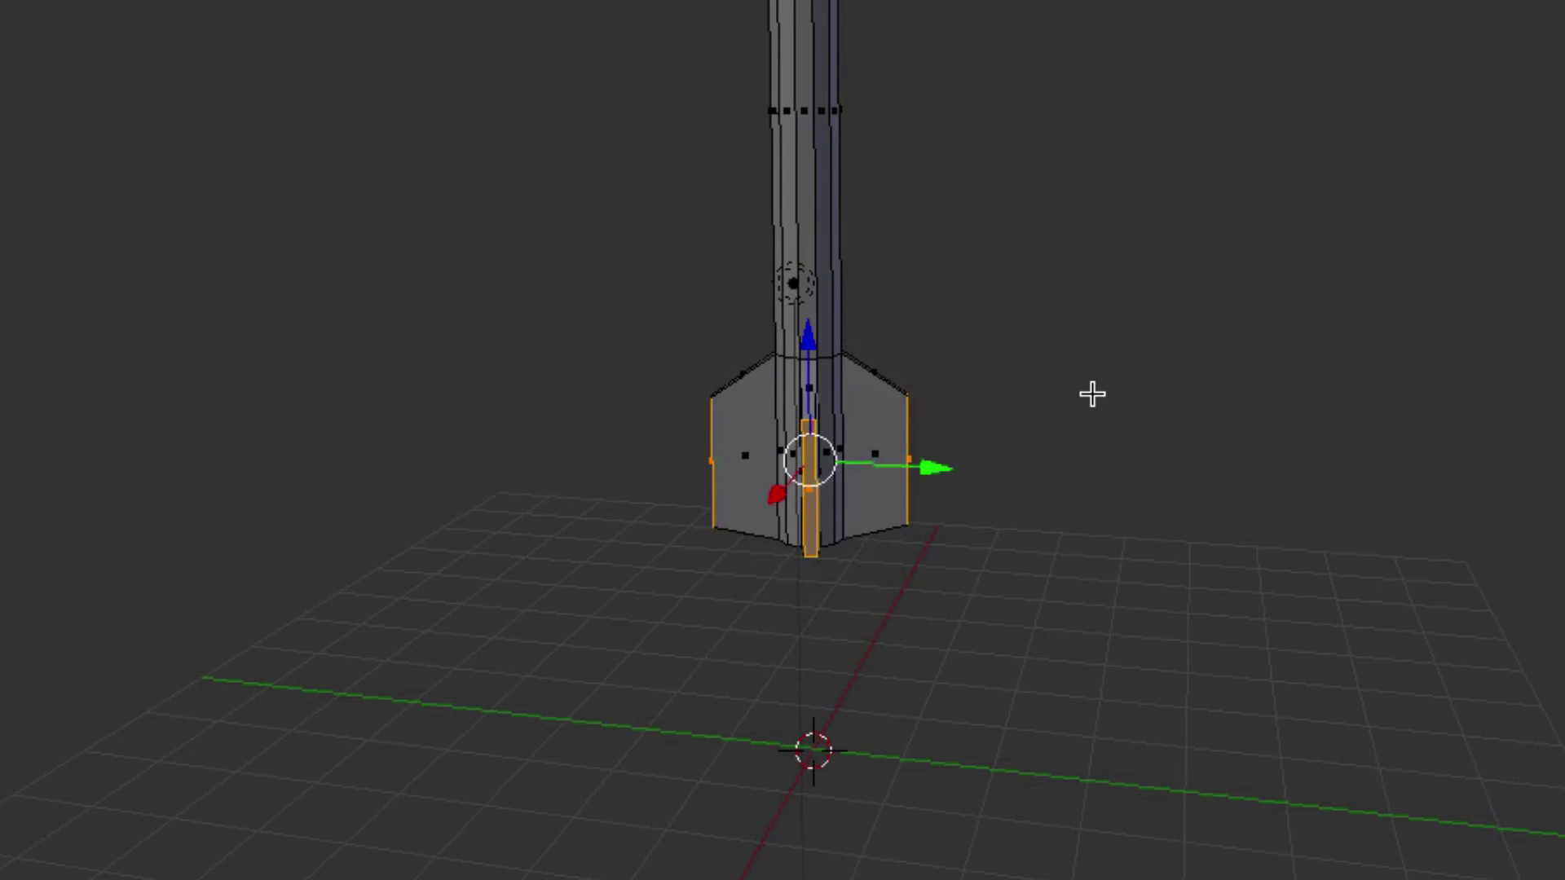
# Step: Extrude the bottom face of the tail section down a short distance to form an engine nozzle
pyautogui.moveTo(1149, 401); pyautogui.dragTo(1141, 412, button='middle')
pyautogui.moveTo(1140, 412); pyautogui.dragTo(1139, 373, button='middle')
pyautogui.rightClick(796, 493)
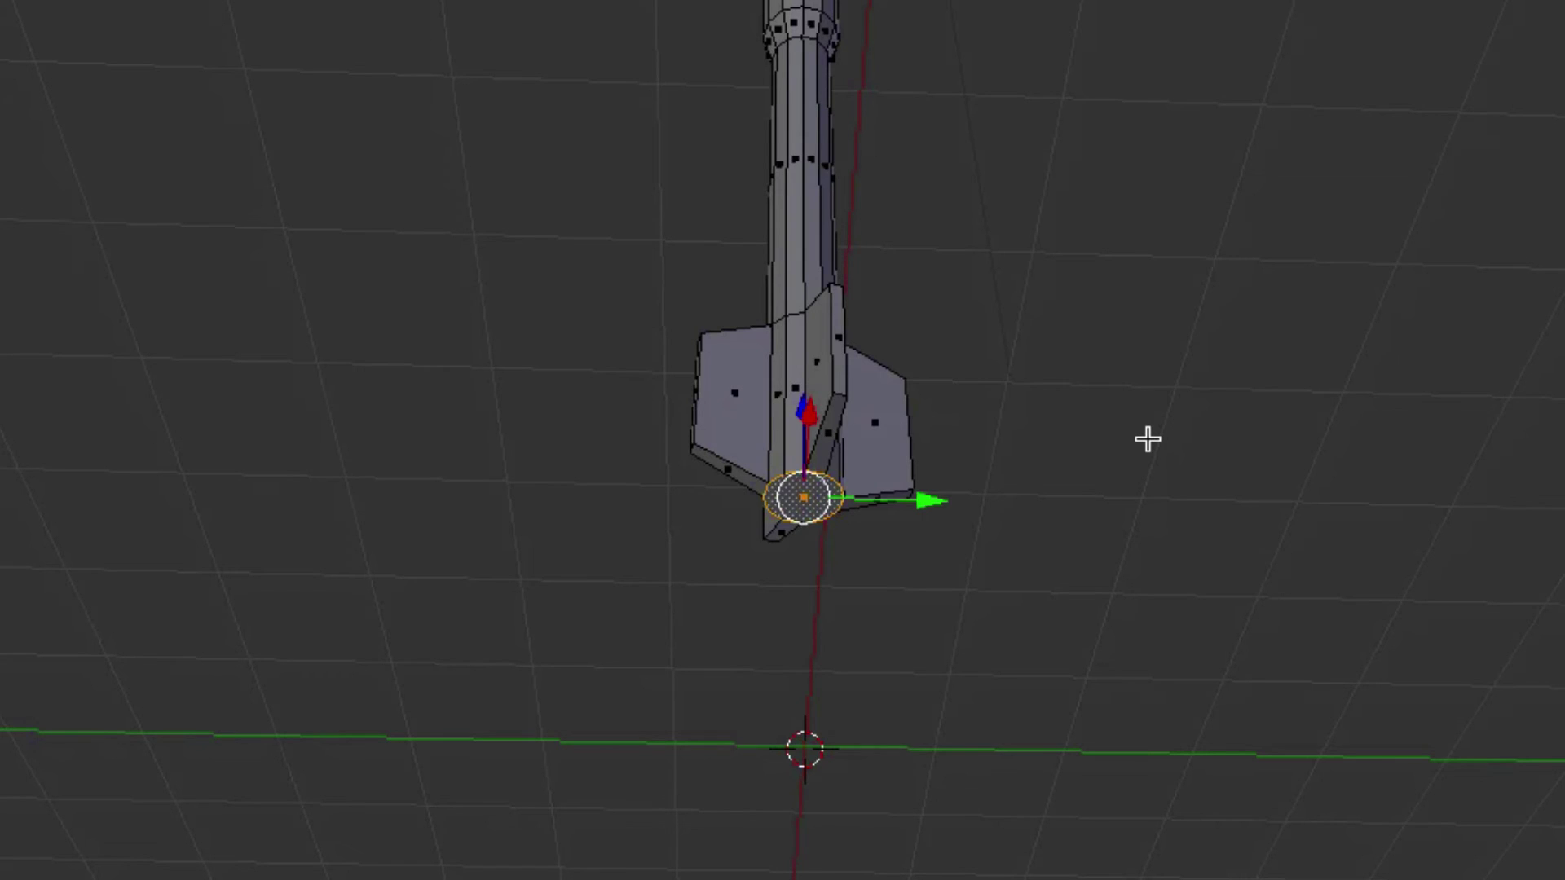
pyautogui.press('e')
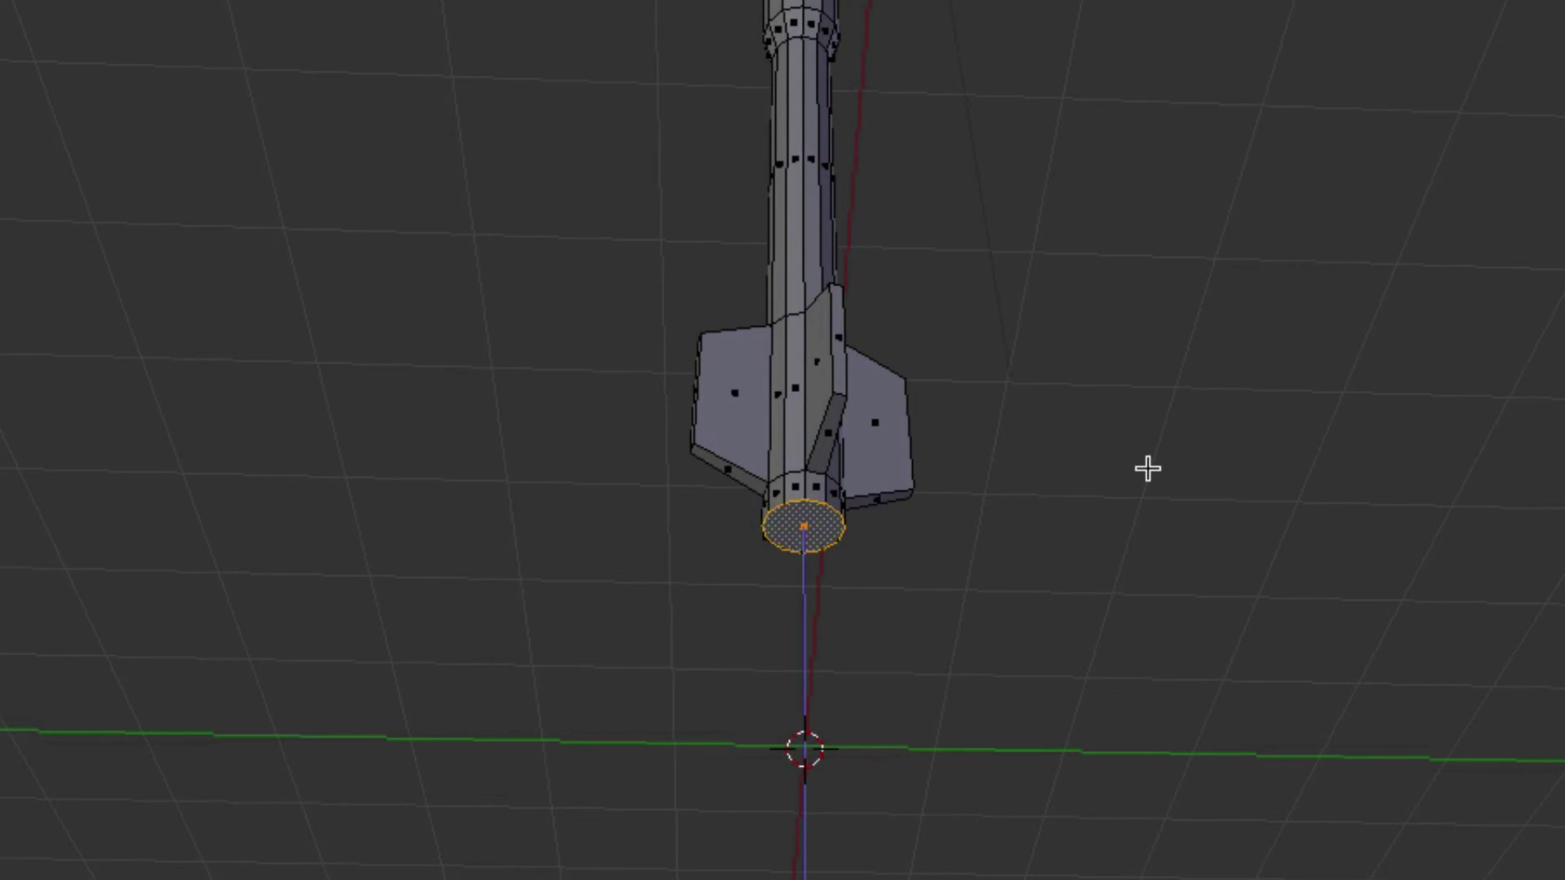
pyautogui.click(1147, 469)
# Step: Extrude the nozzle's bottom face in place and scale it in slightly to create a thin rim
pyautogui.moveTo(1093, 458); pyautogui.dragTo(1105, 456, button='middle')
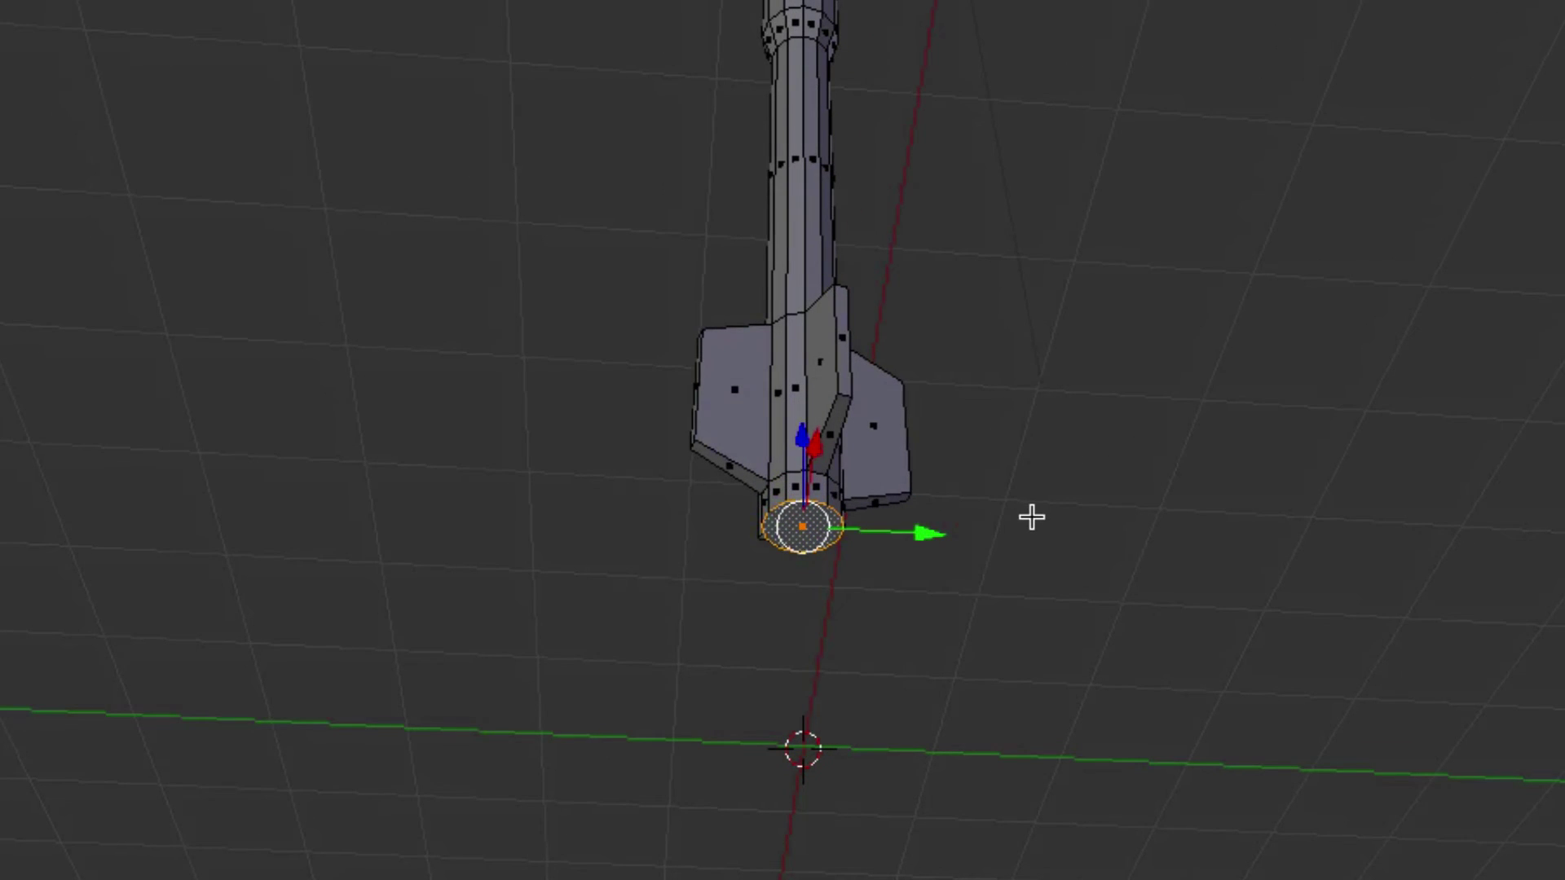
pyautogui.press('e')
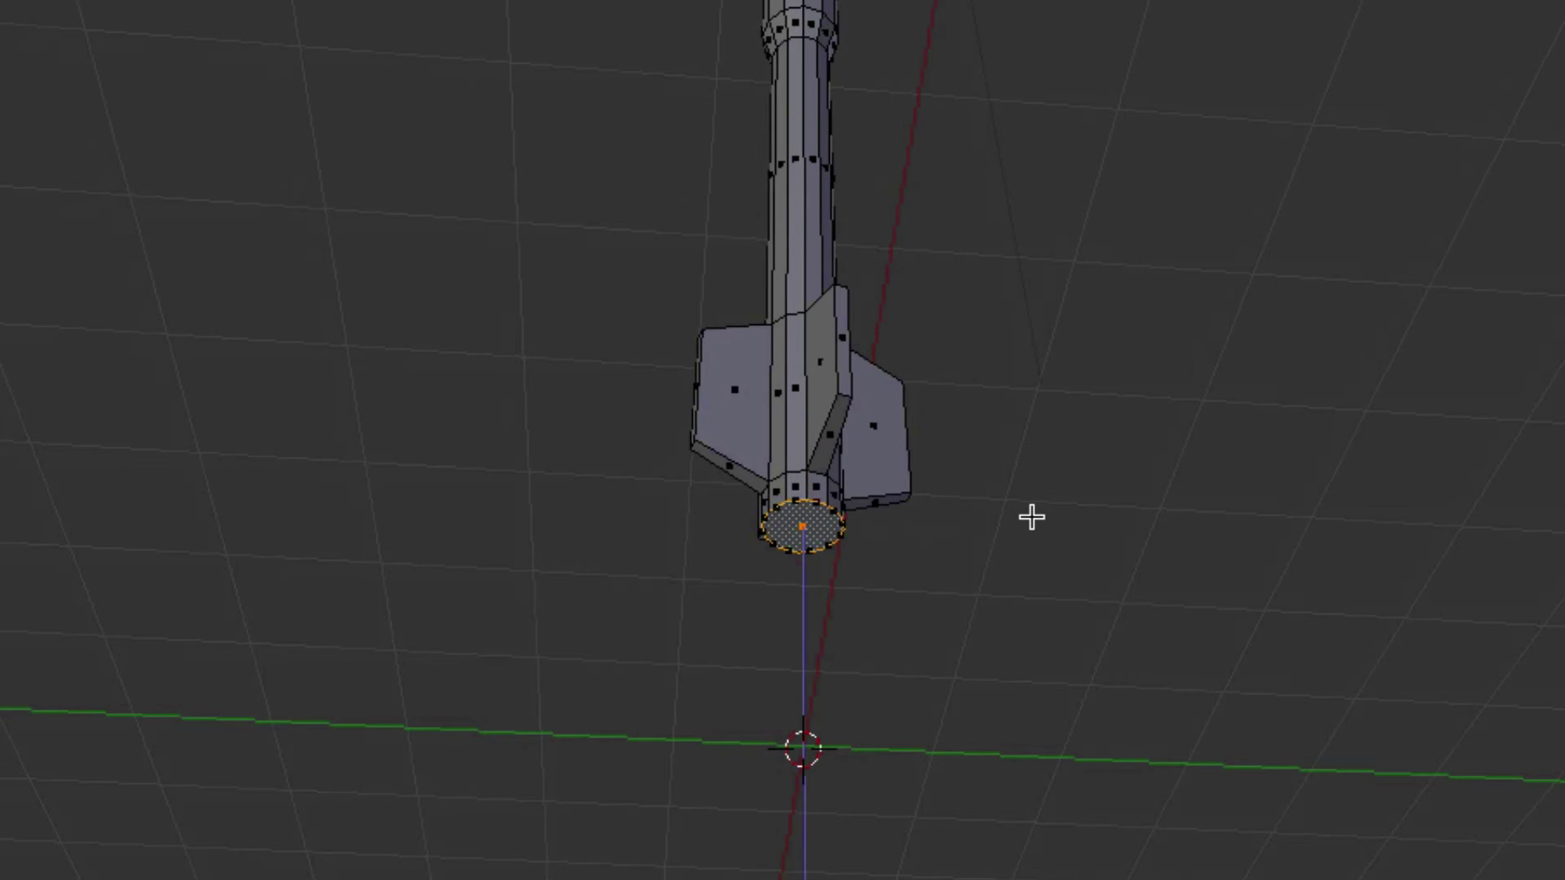
pyautogui.click(1032, 517)
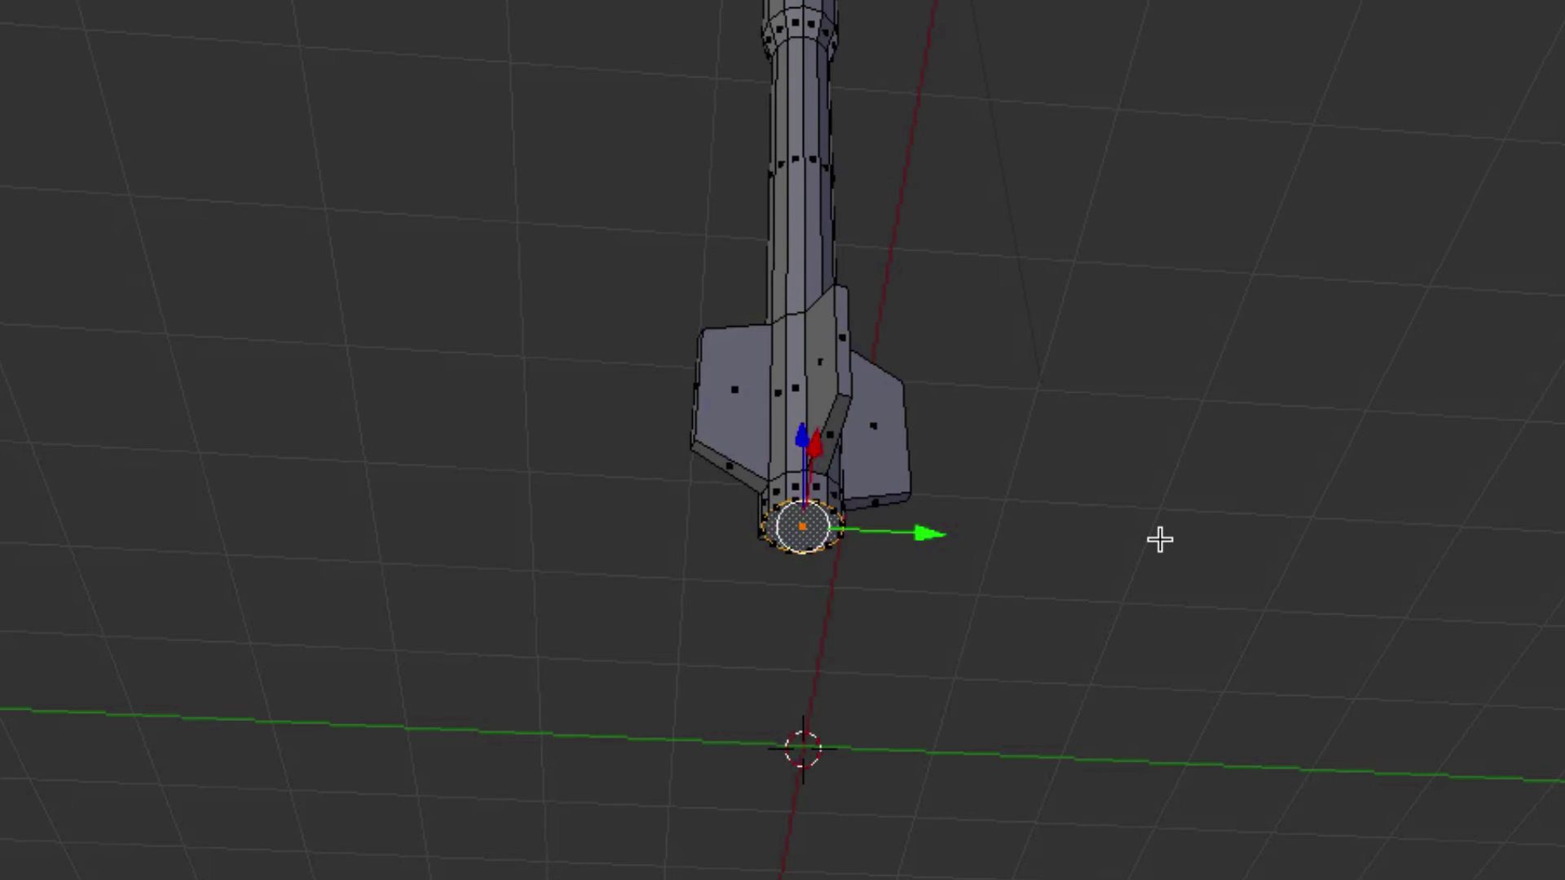
pyautogui.press('s')
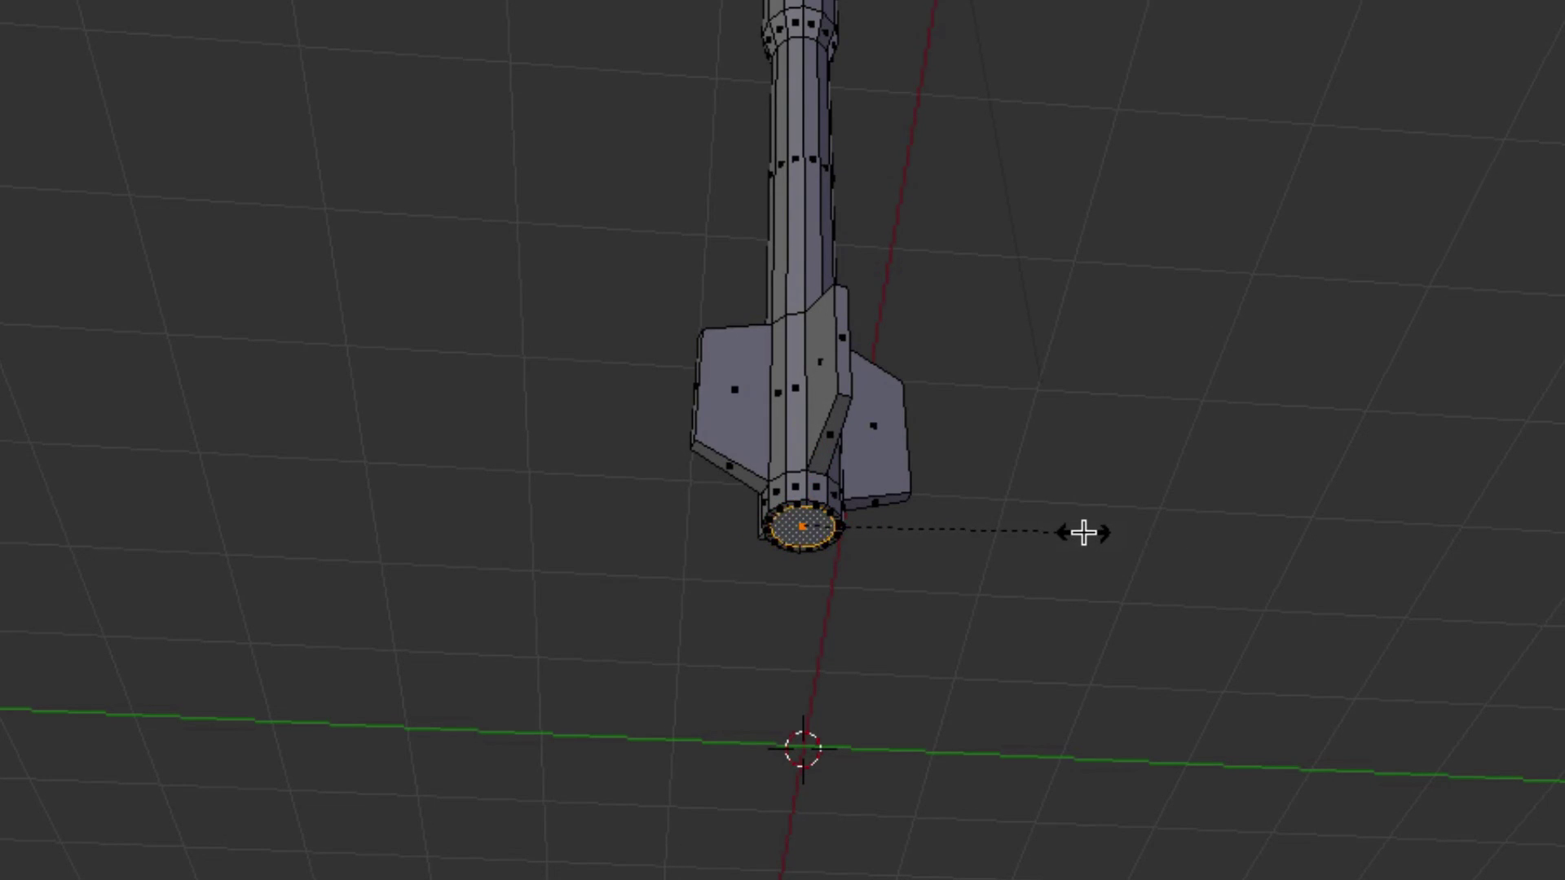
pyautogui.click(1083, 533)
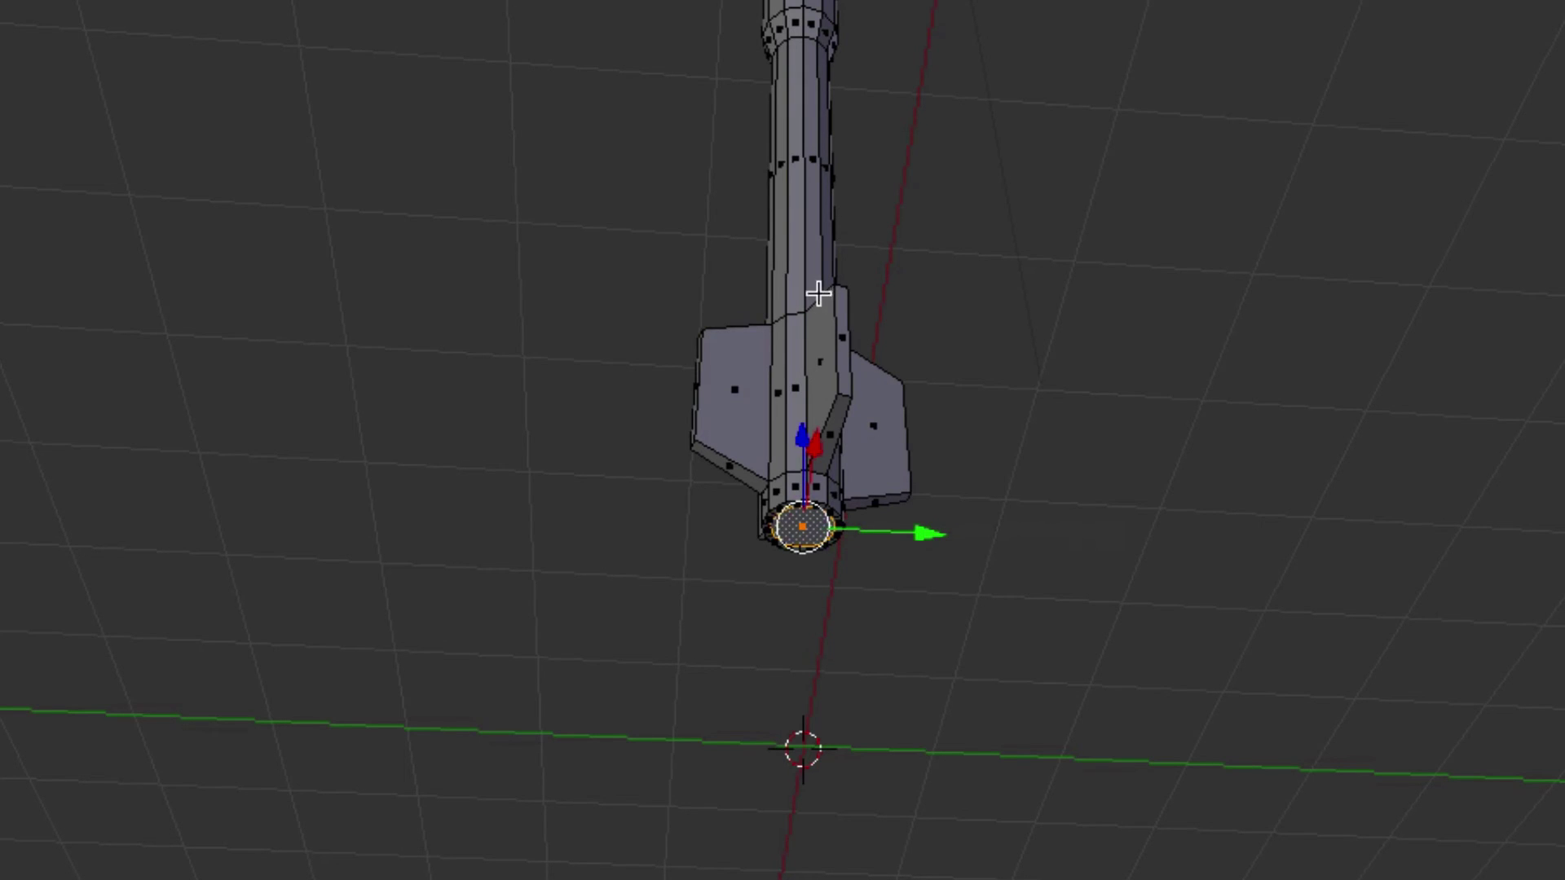
# Step: Extrude the face inside the rim up into the rocket body to hollow out the nozzle
pyautogui.press('e')
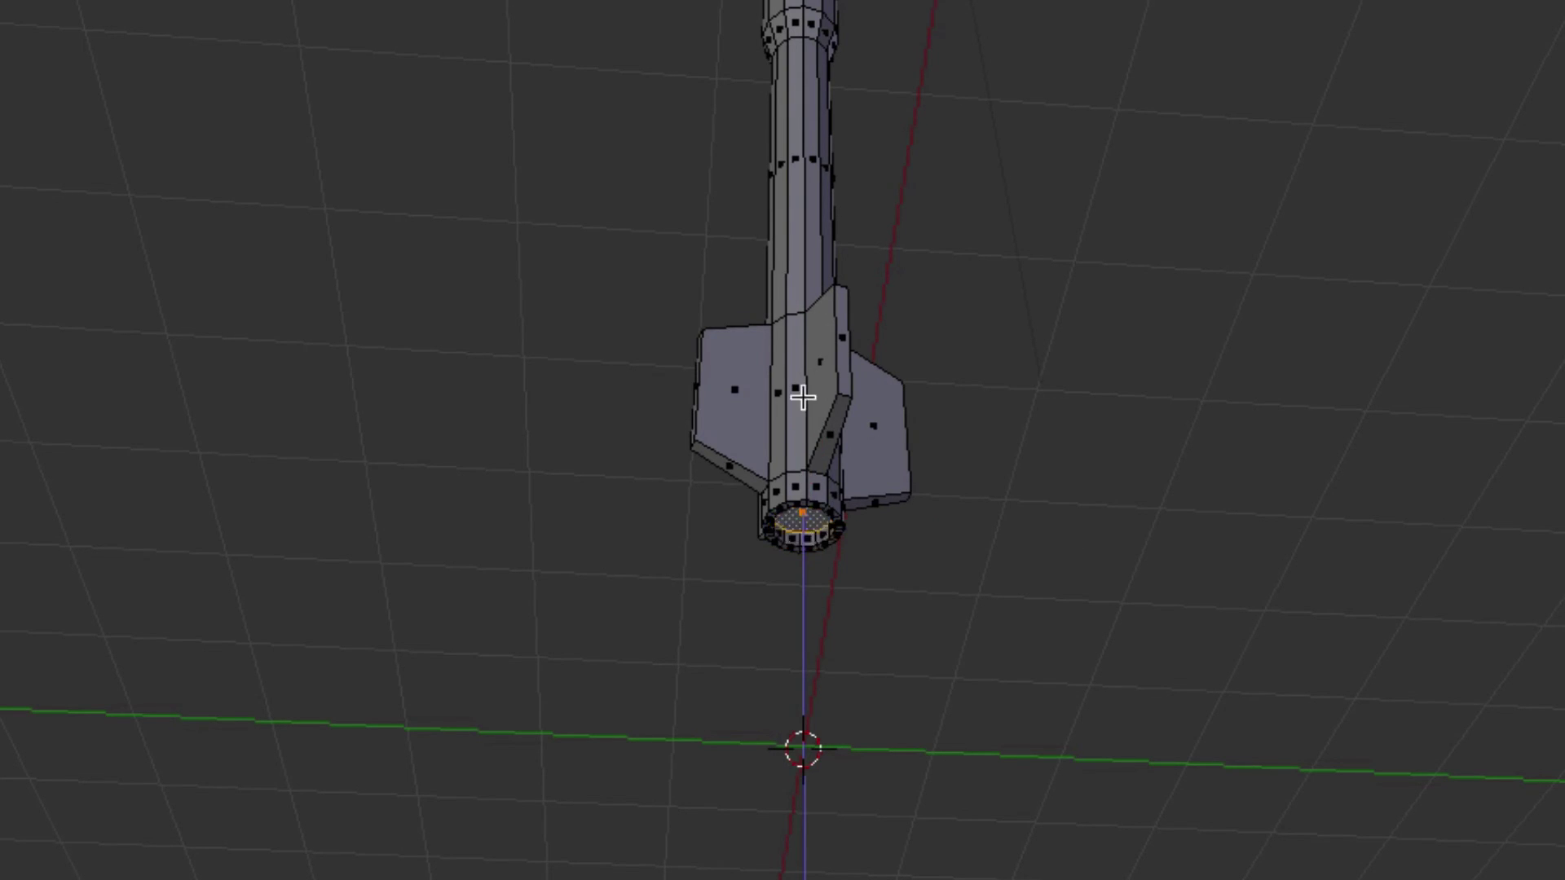
pyautogui.click(808, 192)
pyautogui.moveTo(936, 402); pyautogui.dragTo(945, 477, button='middle')
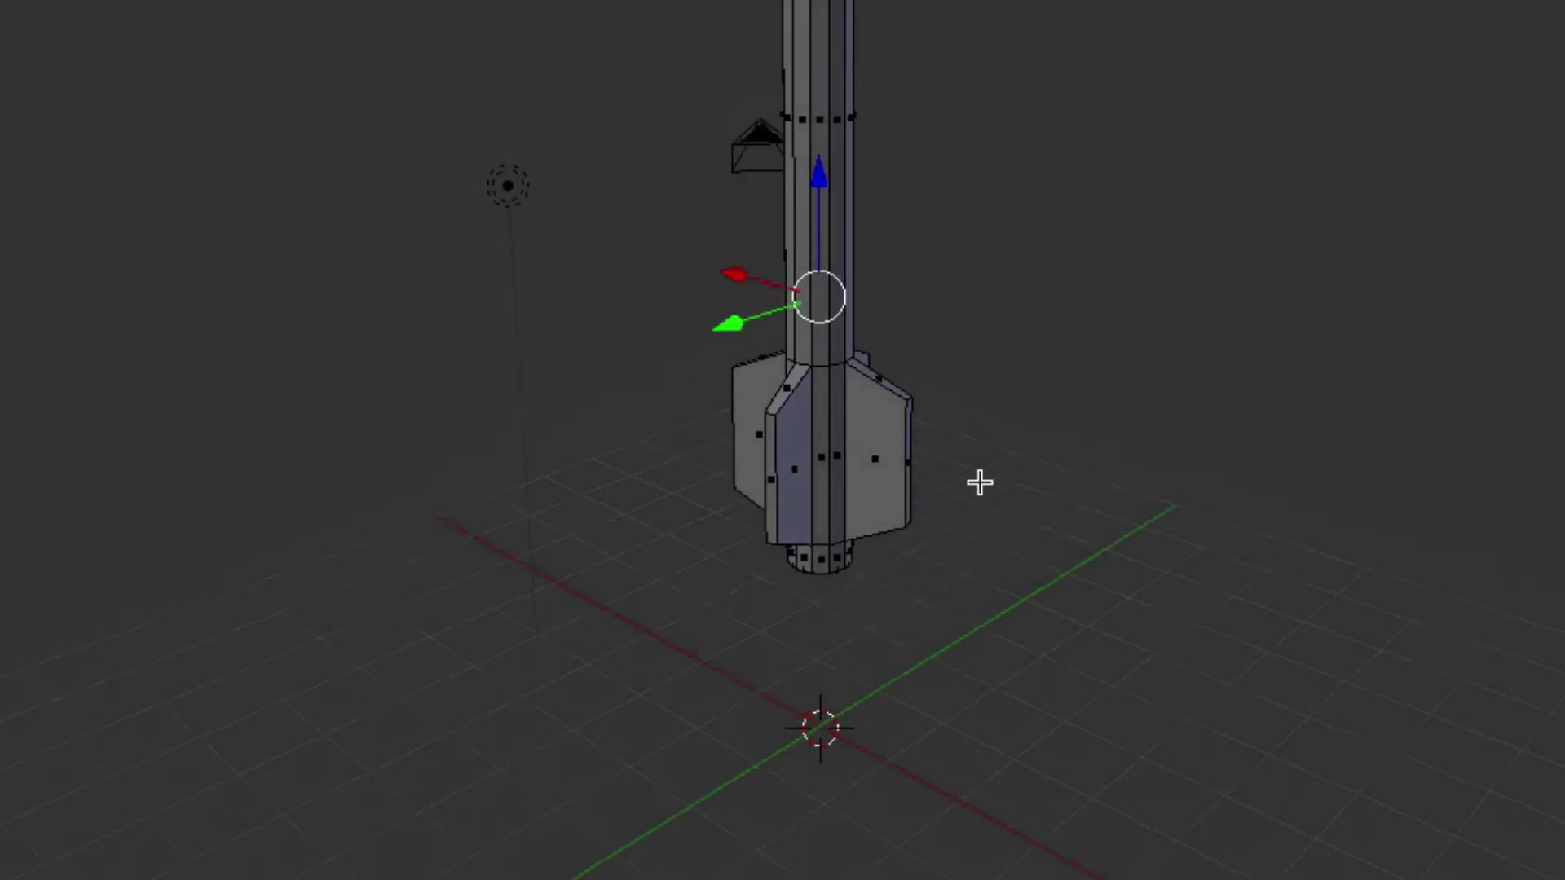
# Step: Leave Edit Mode and return the finished rocket mesh to Object Mode
pyautogui.scroll(-3, 926, 671)
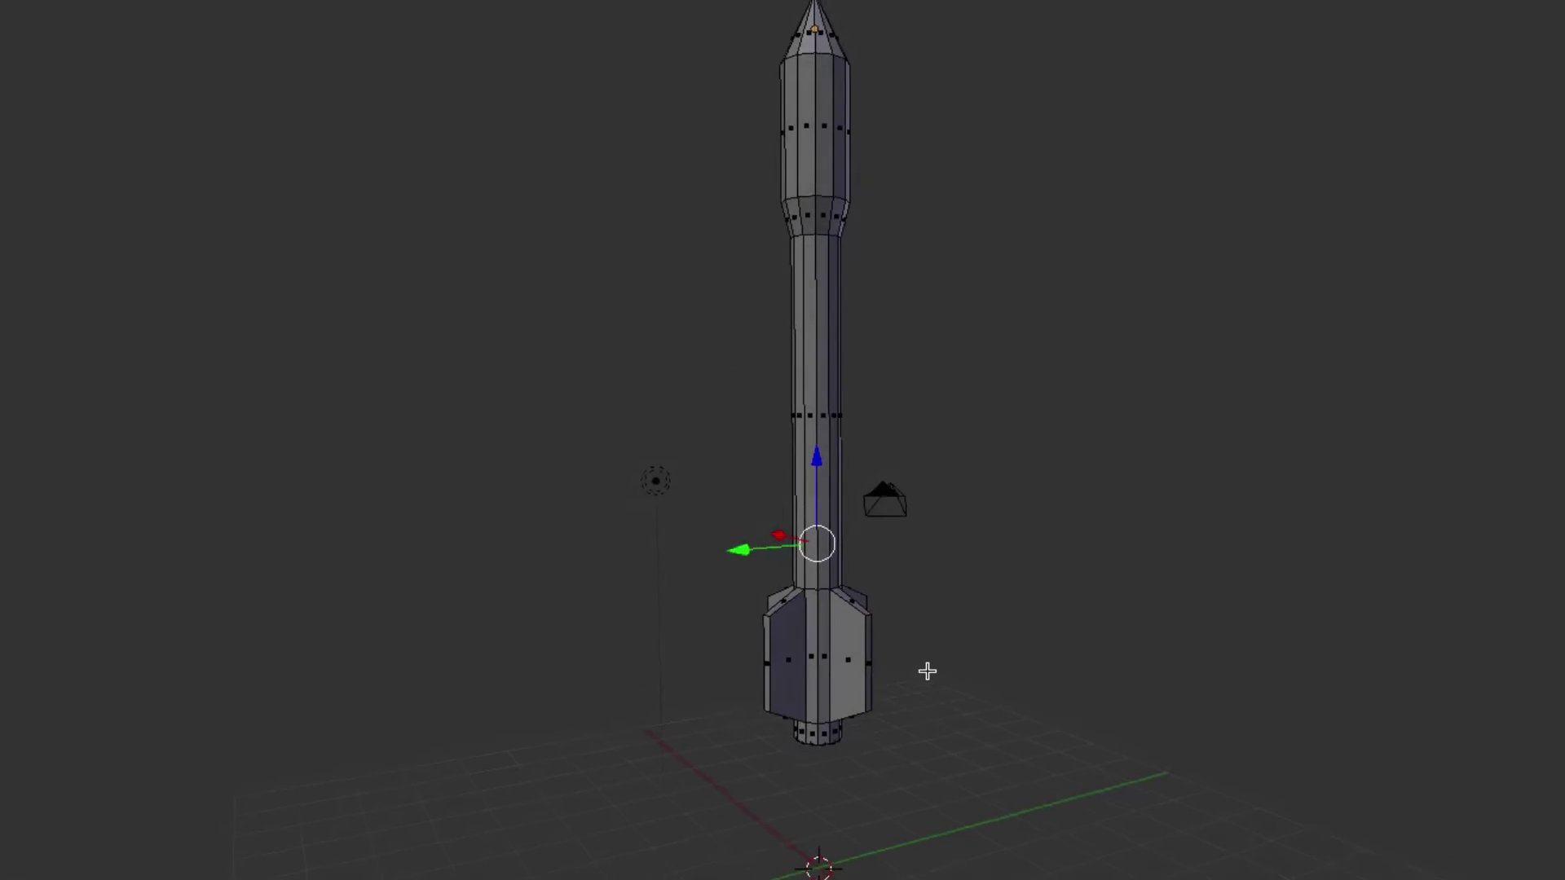
pyautogui.press('Tab')
pyautogui.press('Tab')
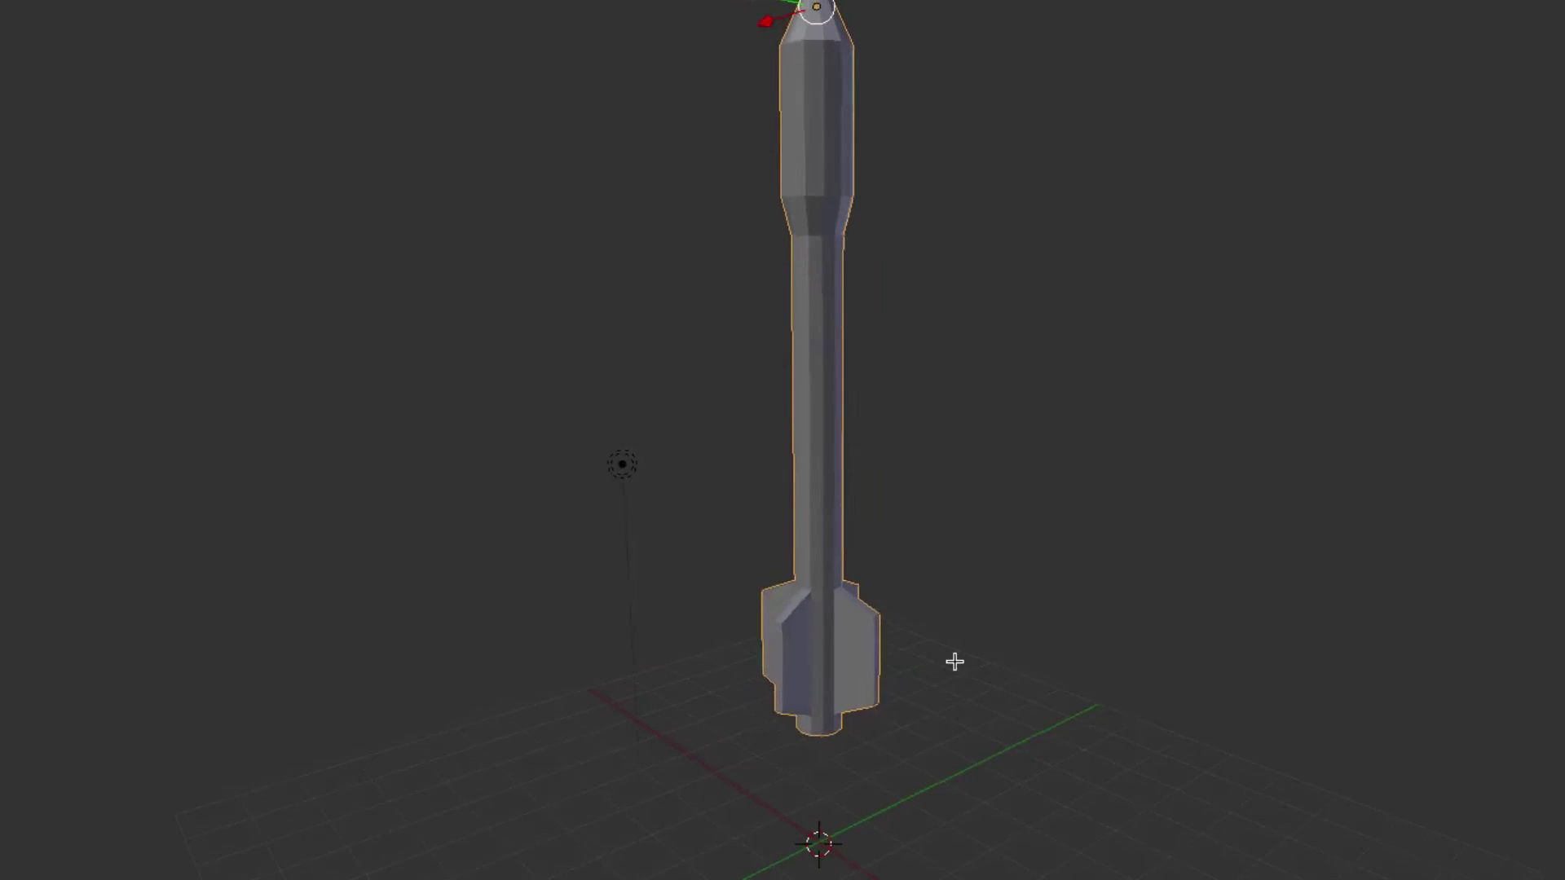